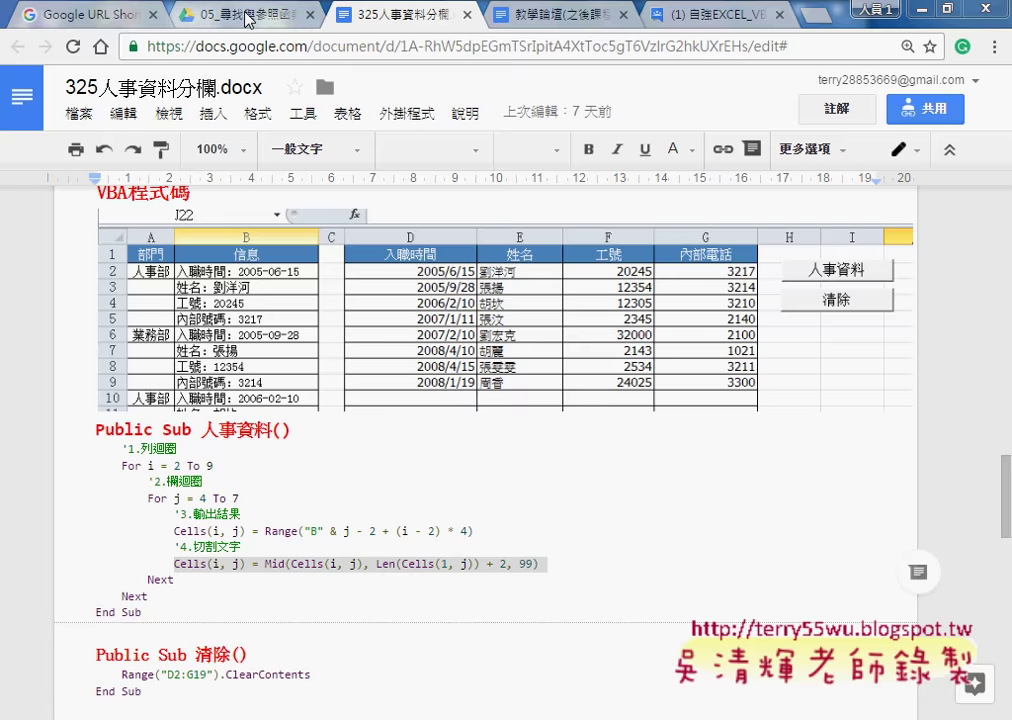
From the 05_尋找與參照函數 Drive tab, go up to the course folder 自強20162班_從Excel函數到VBA雲端巨量資料庫應用
click(197, 15)
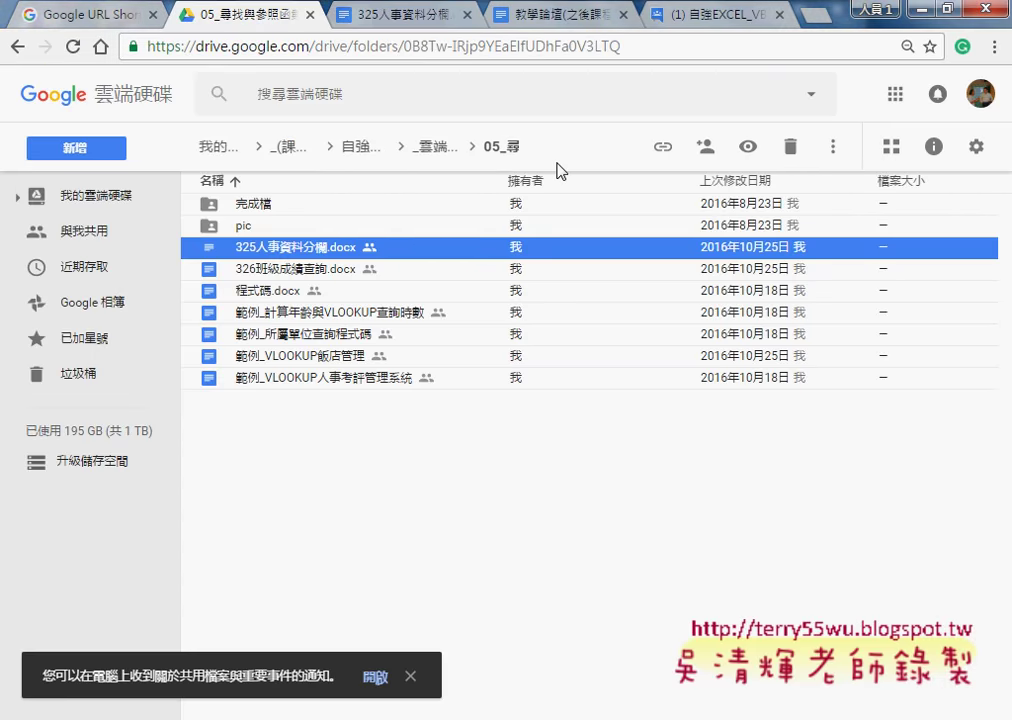
click(386, 150)
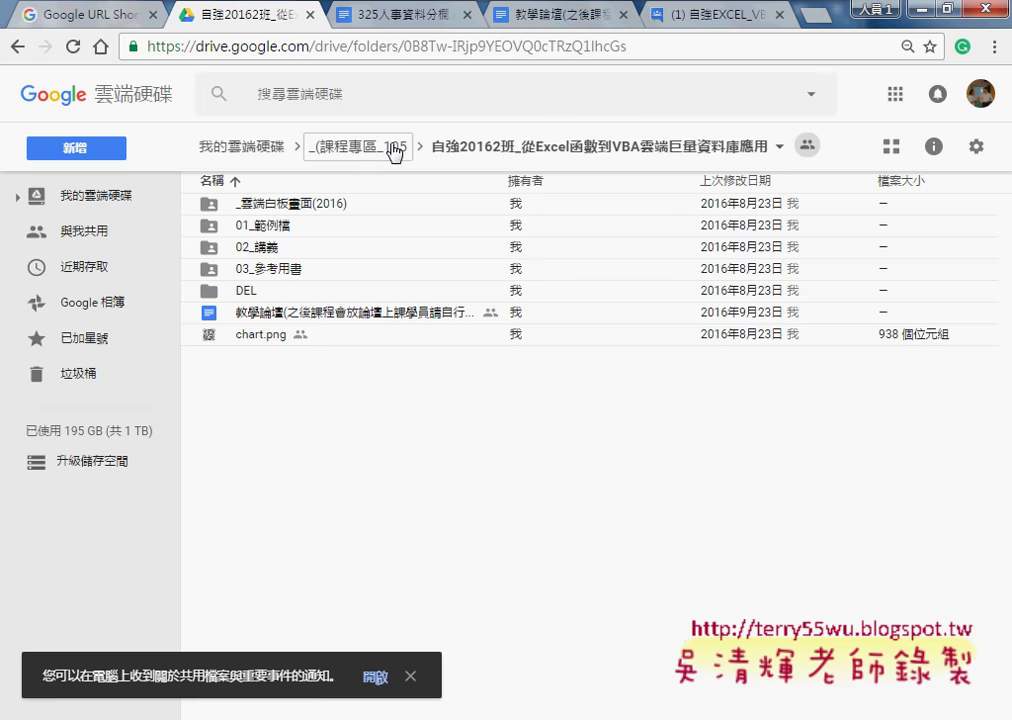
Open the course folder's dropdown menu to show actions such as downloading the folder
click(772, 155)
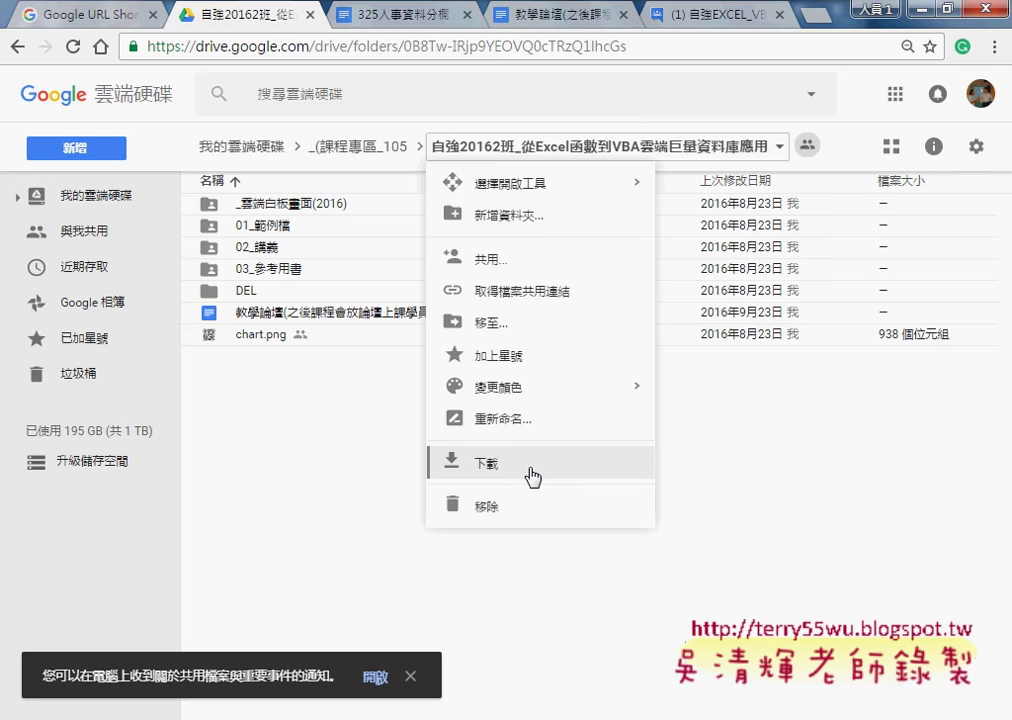
Close the menu and go through _雲端白板畫面(2016), 其他補充範例(89) and 01_入門 to select the product comparison example folder
click(267, 463)
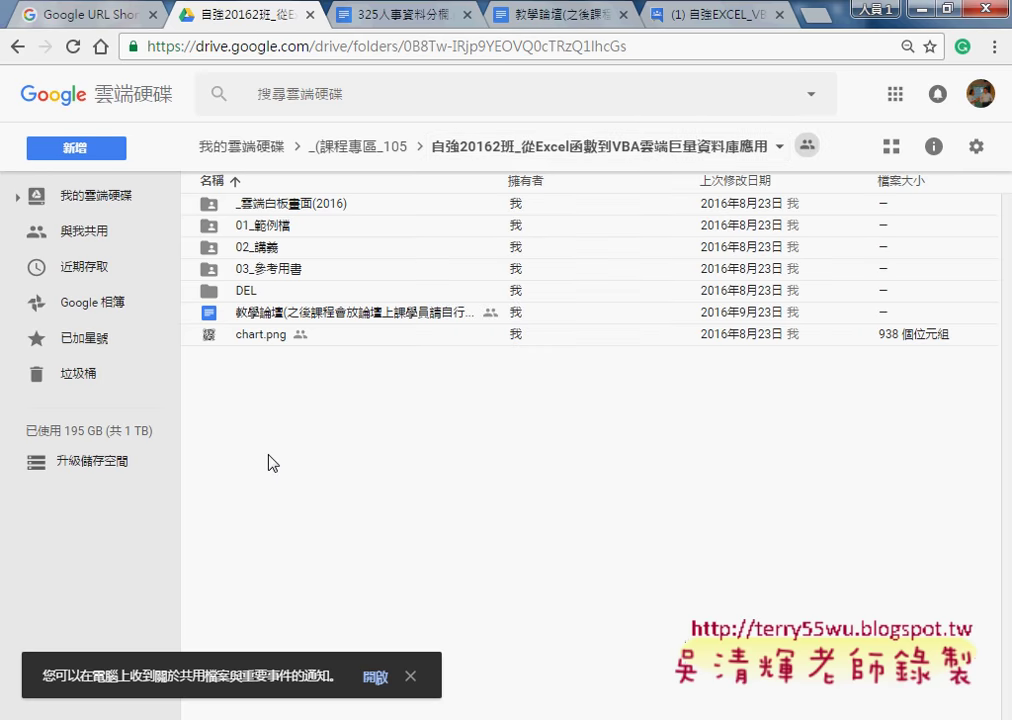
double_click(340, 211)
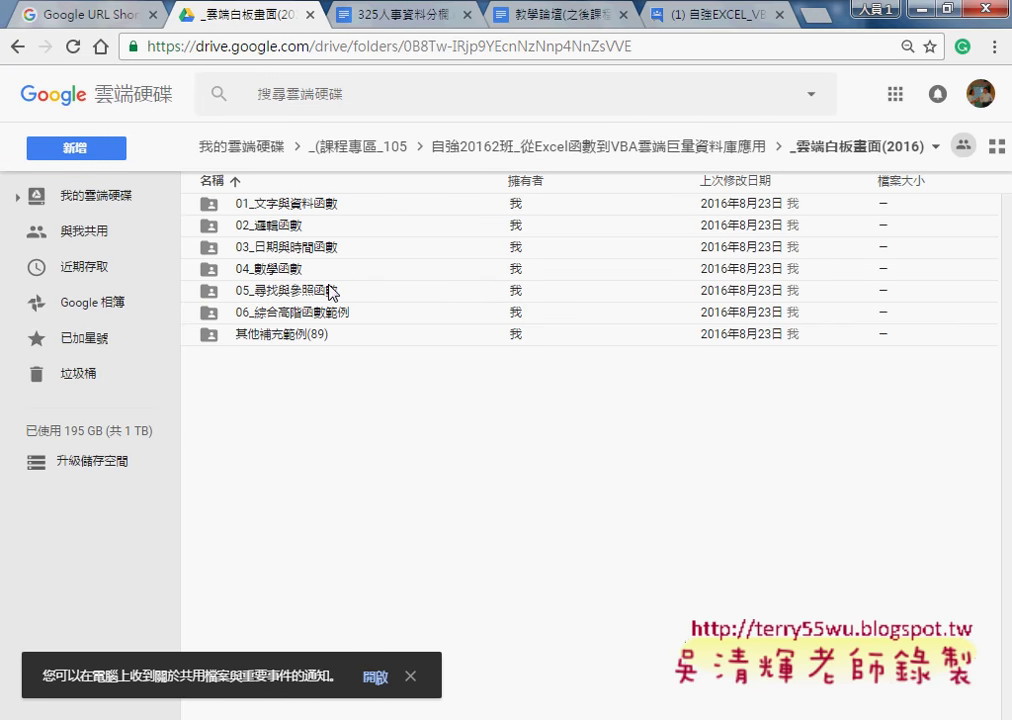
click(302, 336)
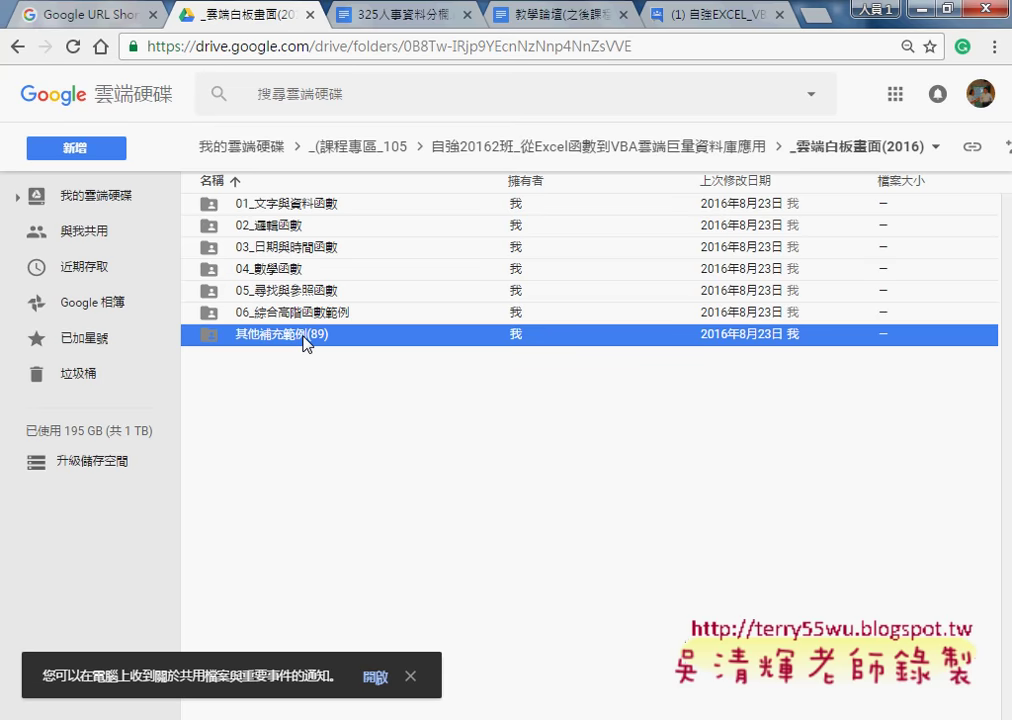
double_click(302, 337)
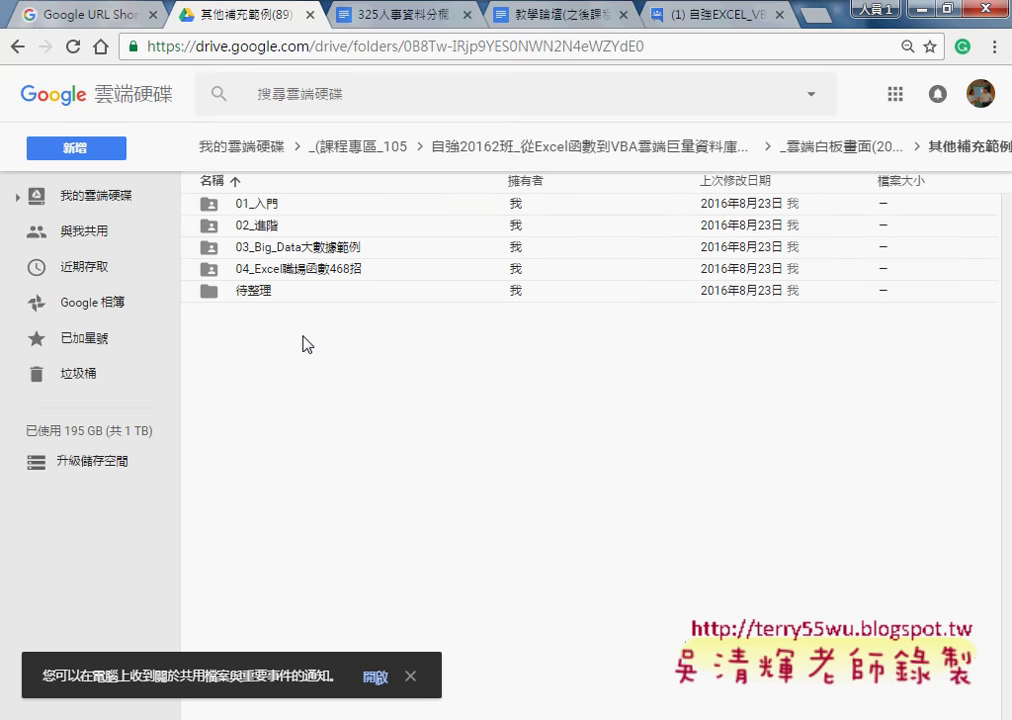
click(269, 204)
double_click(269, 204)
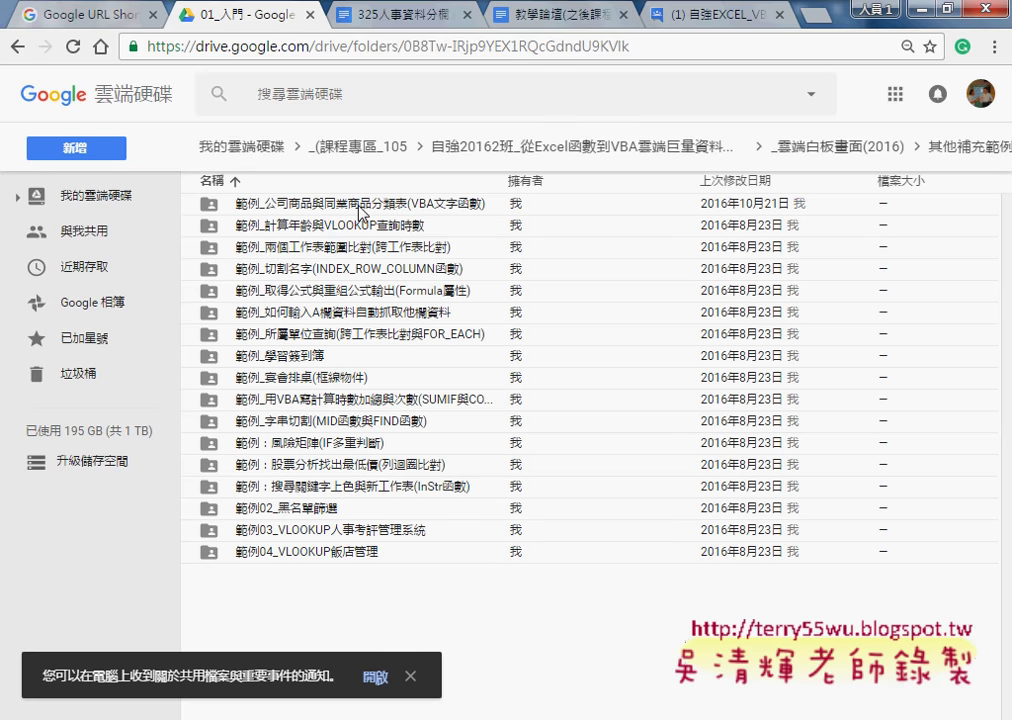
click(368, 205)
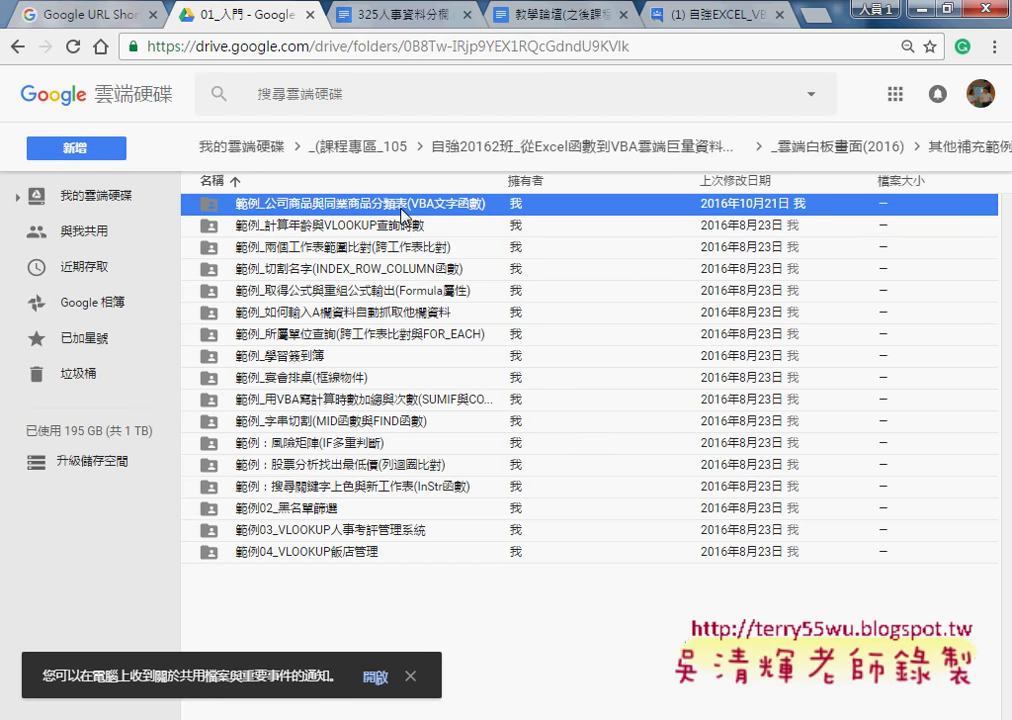
Open the 完成檔 folder, download 公司商品與同業商品分類表OK.xlsm and open it in Excel
double_click(404, 214)
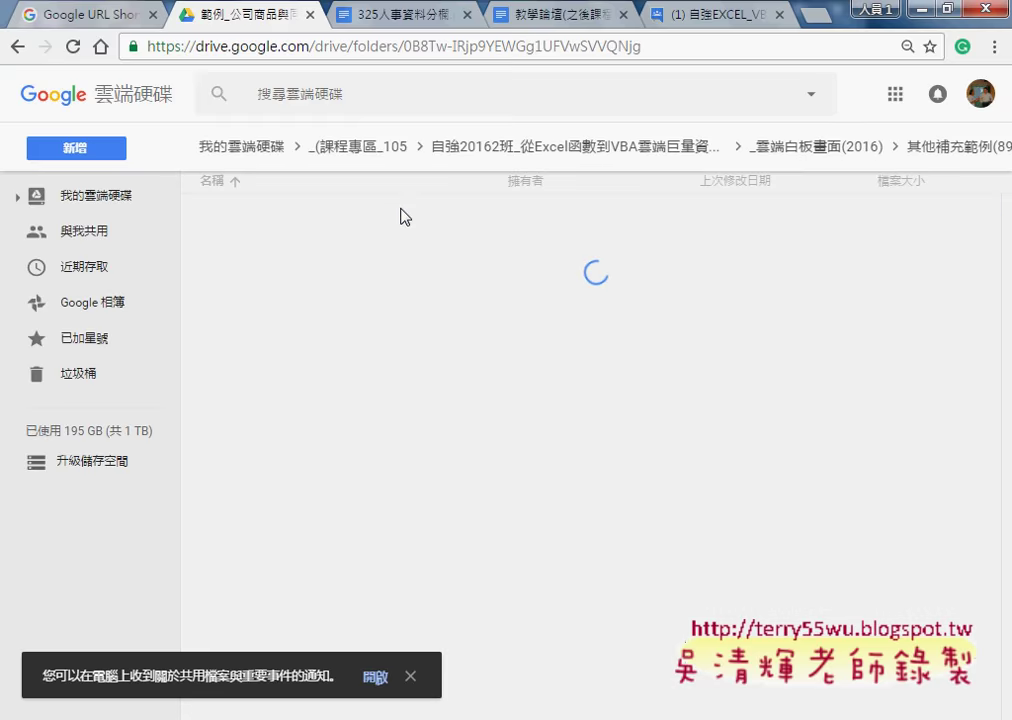
double_click(249, 207)
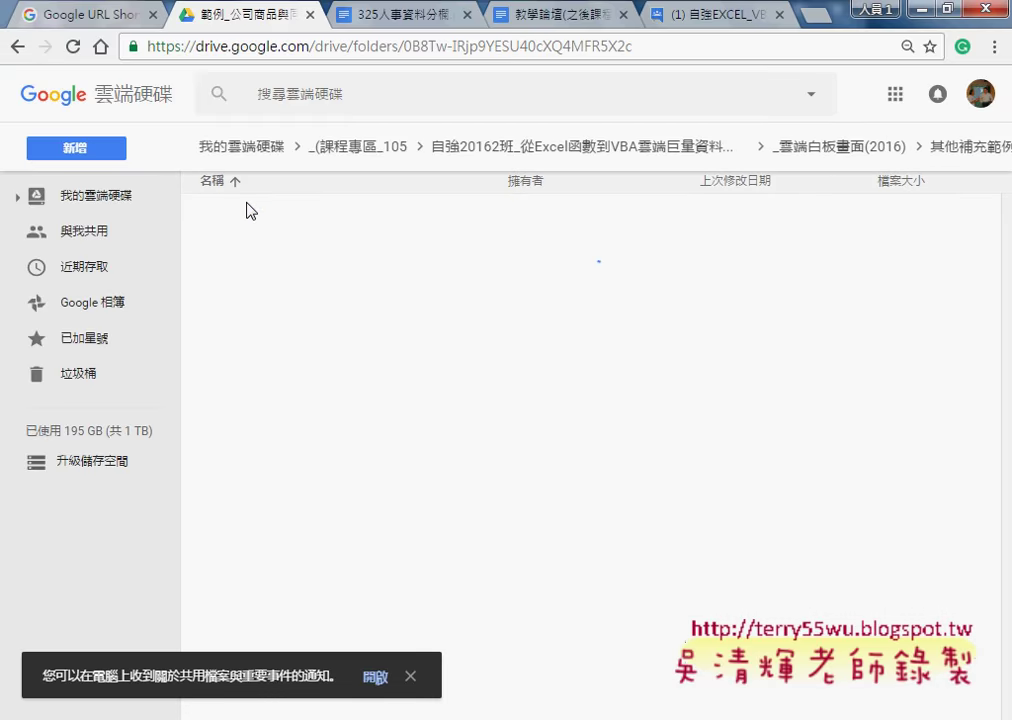
double_click(256, 207)
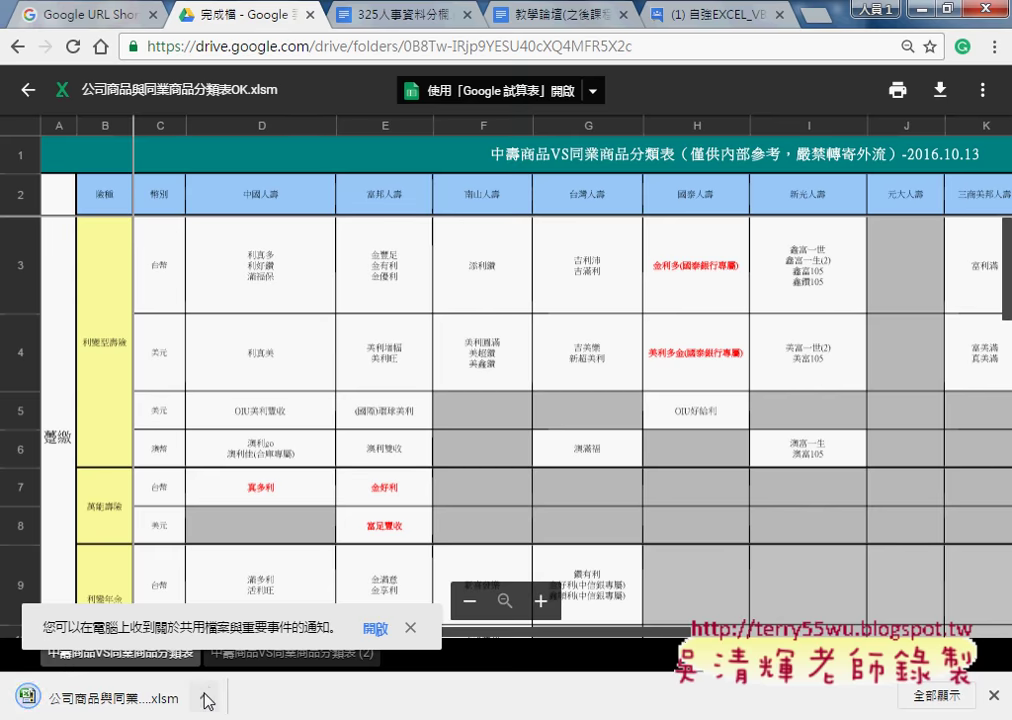
click(204, 696)
click(281, 572)
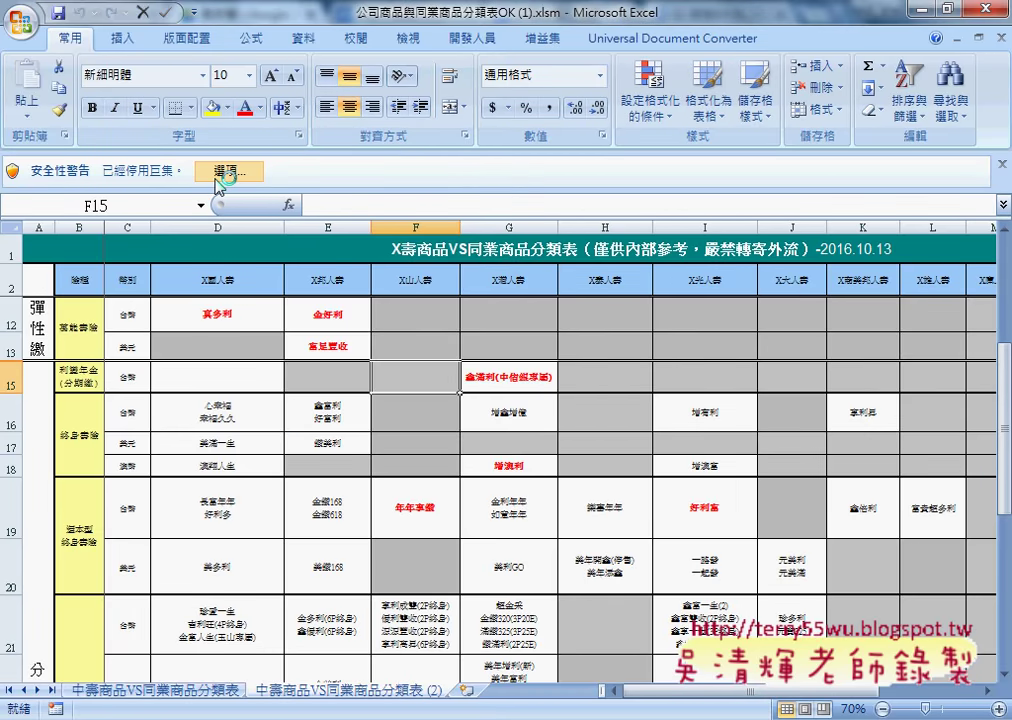
click(228, 170)
click(350, 375)
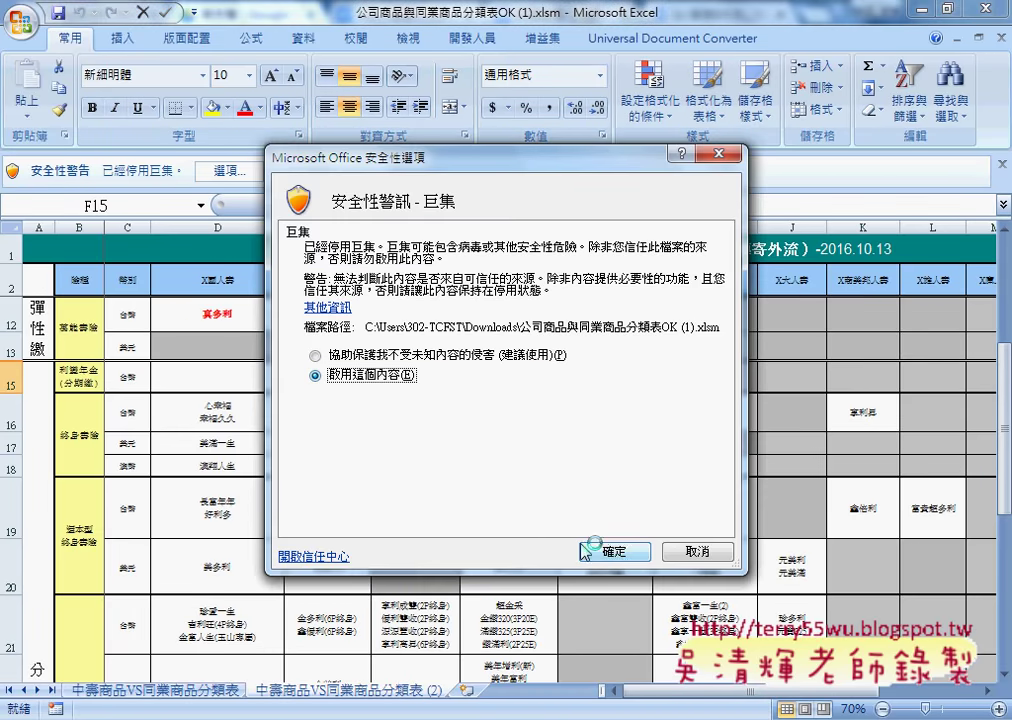
click(612, 551)
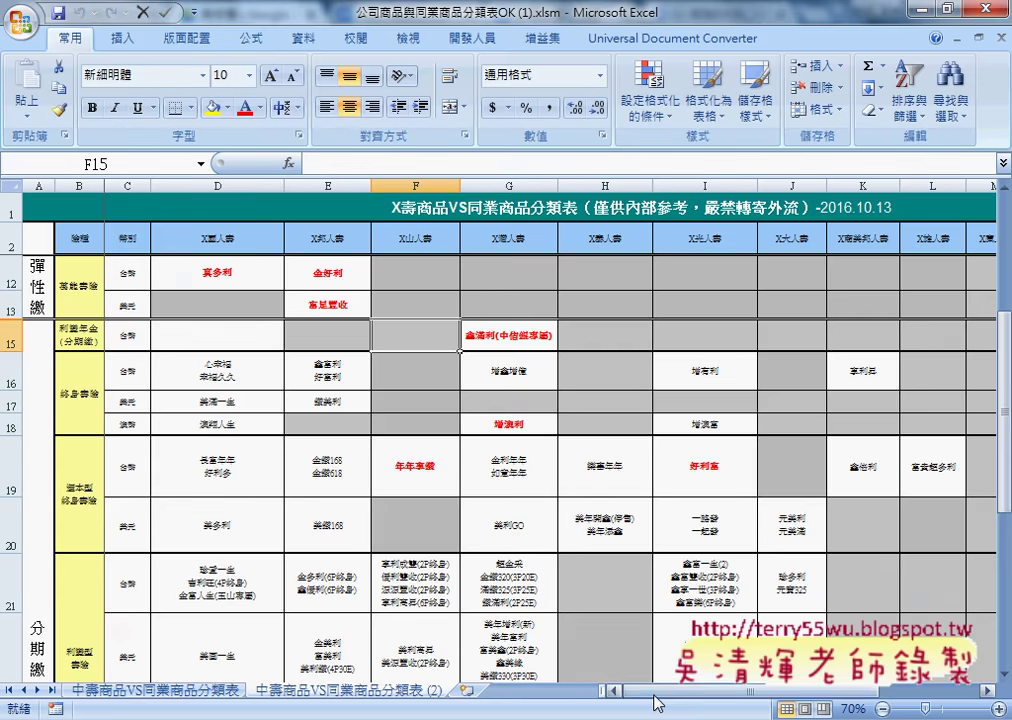
drag(655, 700, 780, 703)
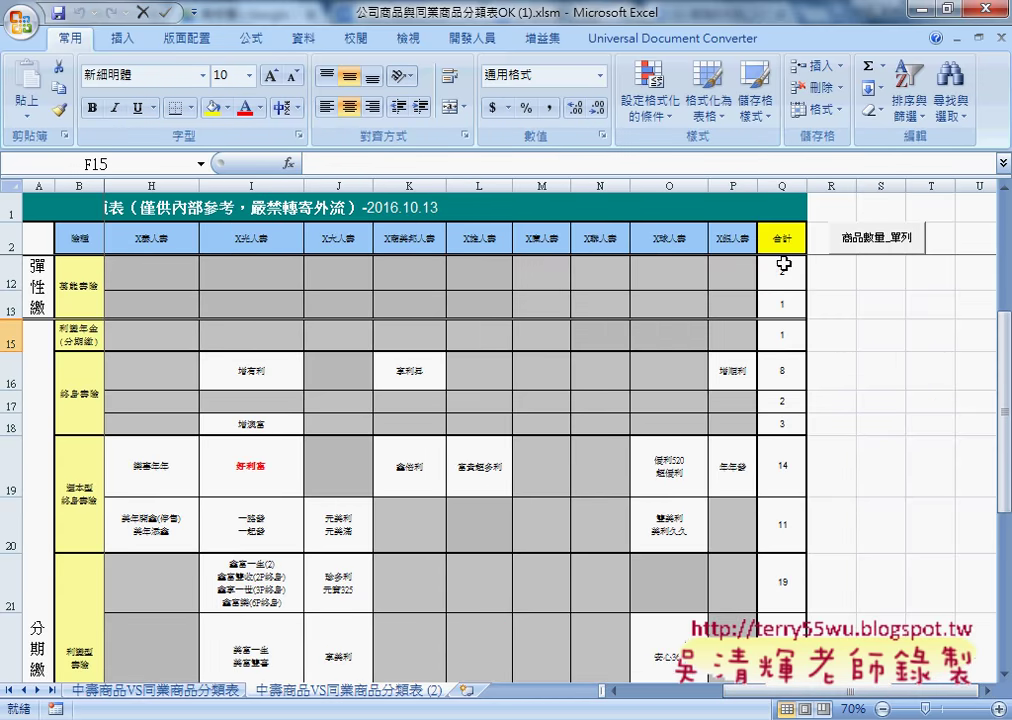
scroll(931, 337, up, 3)
click(905, 336)
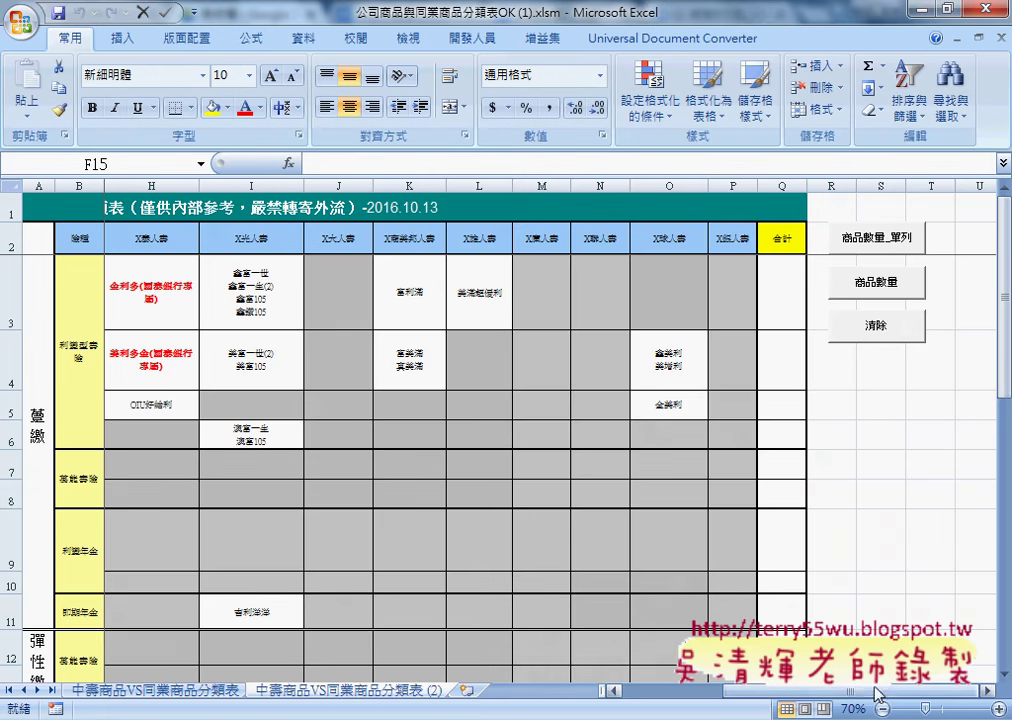
scroll(690, 548, left, 5)
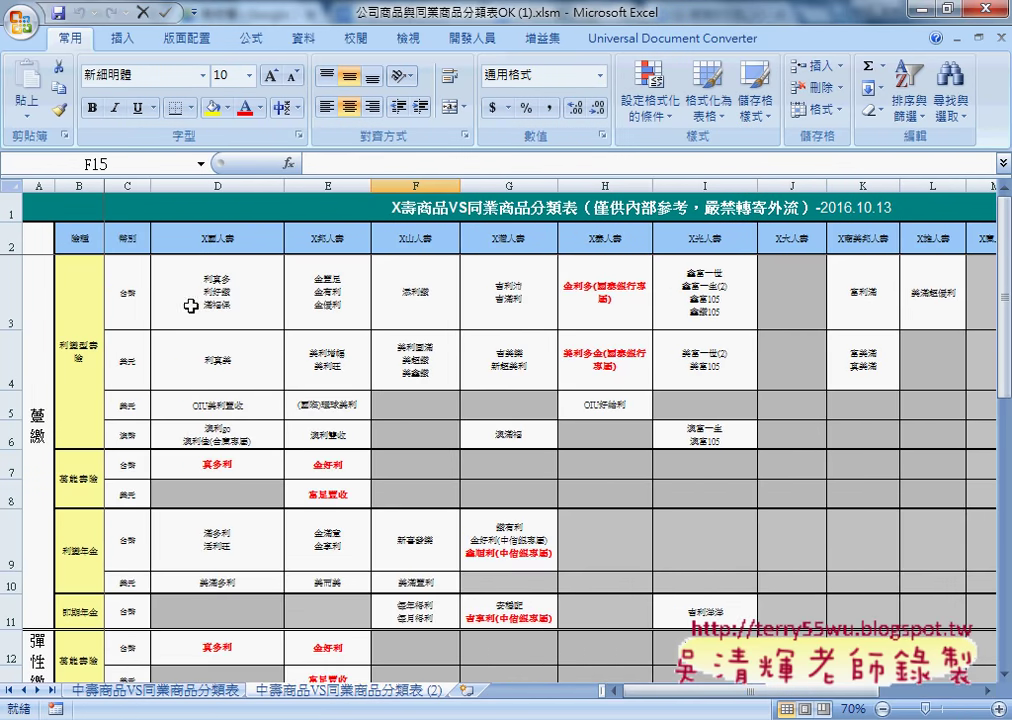
click(997, 708)
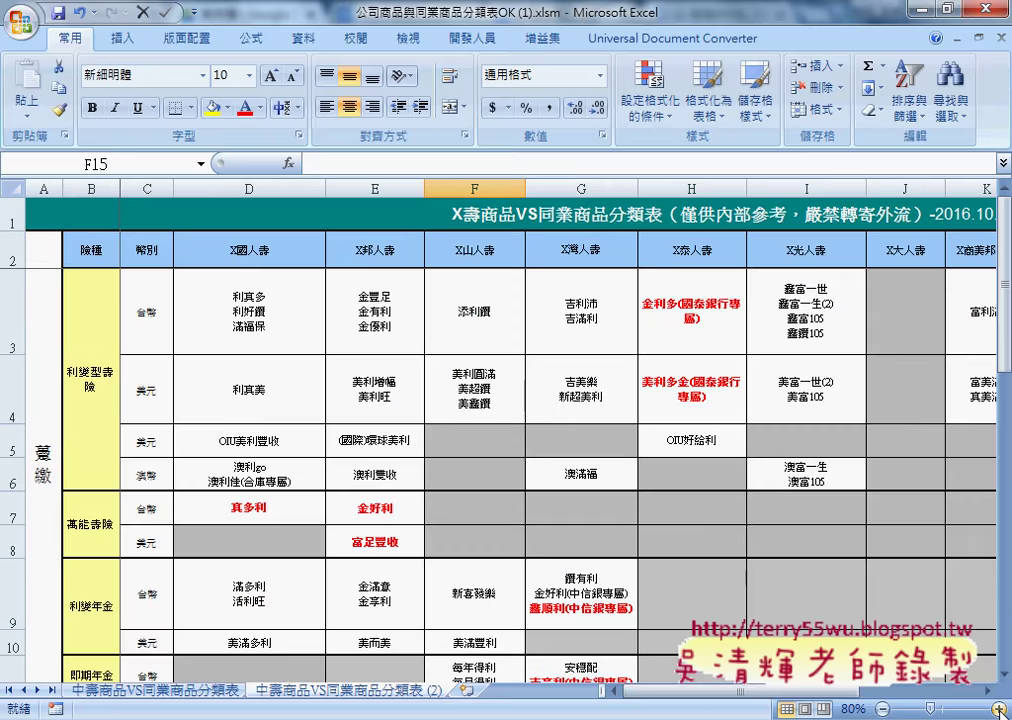
click(248, 312)
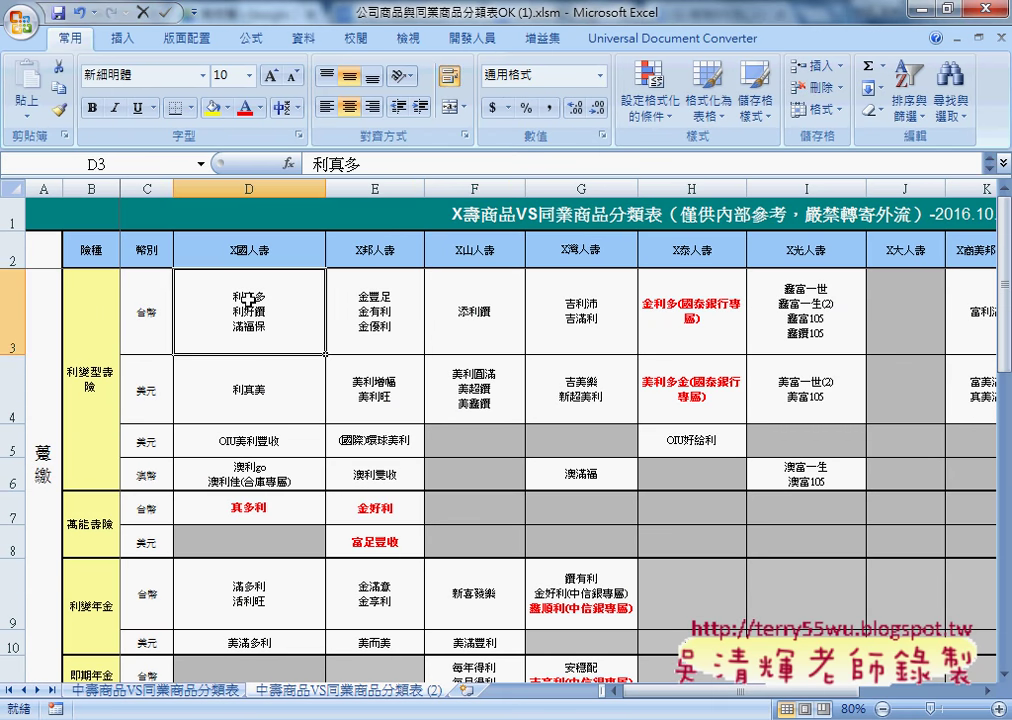
click(372, 312)
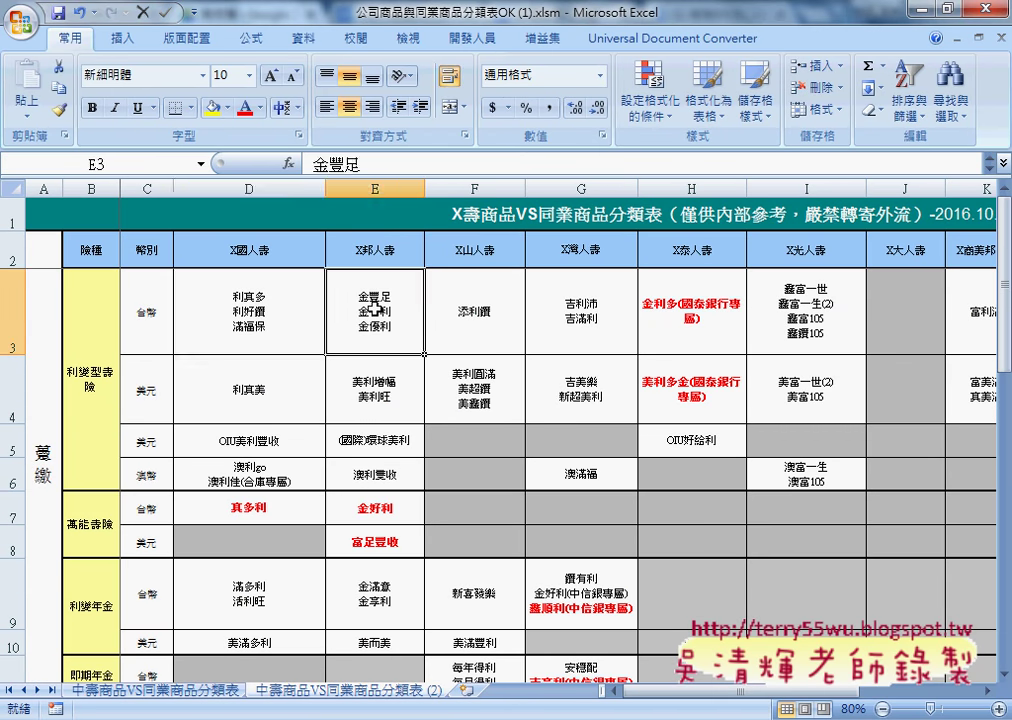
click(490, 319)
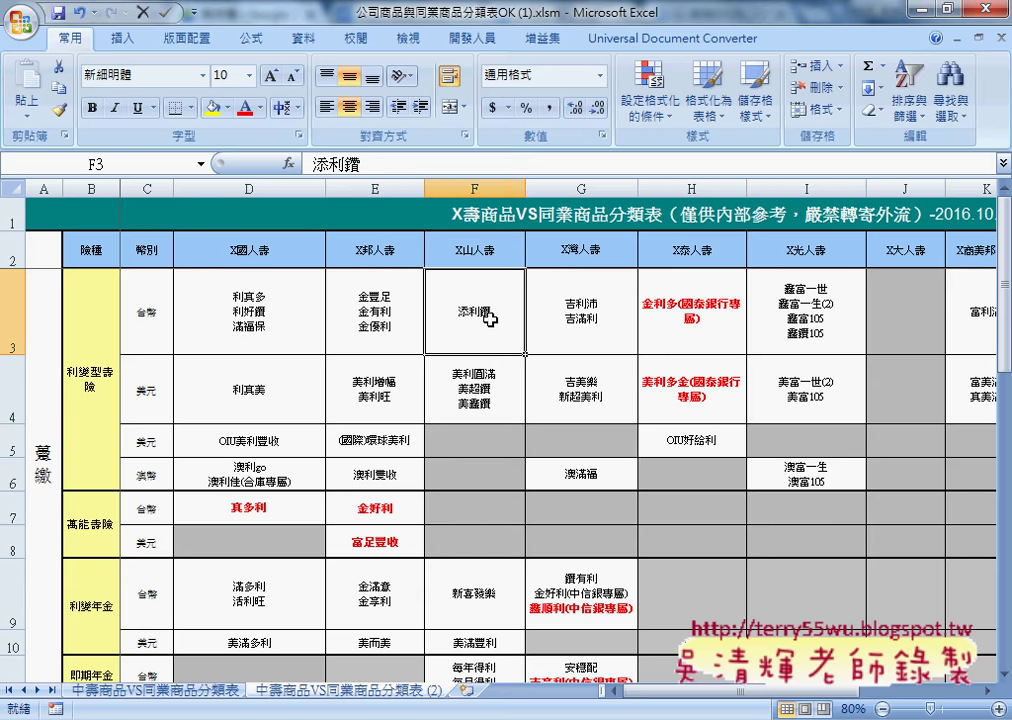
click(582, 318)
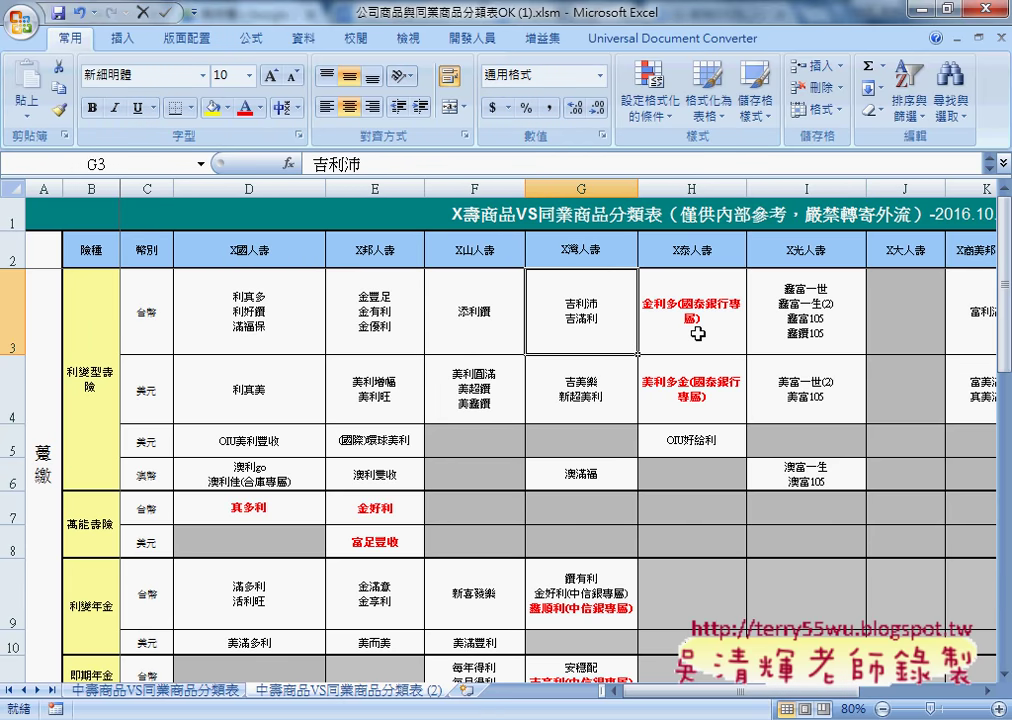
click(697, 333)
click(790, 345)
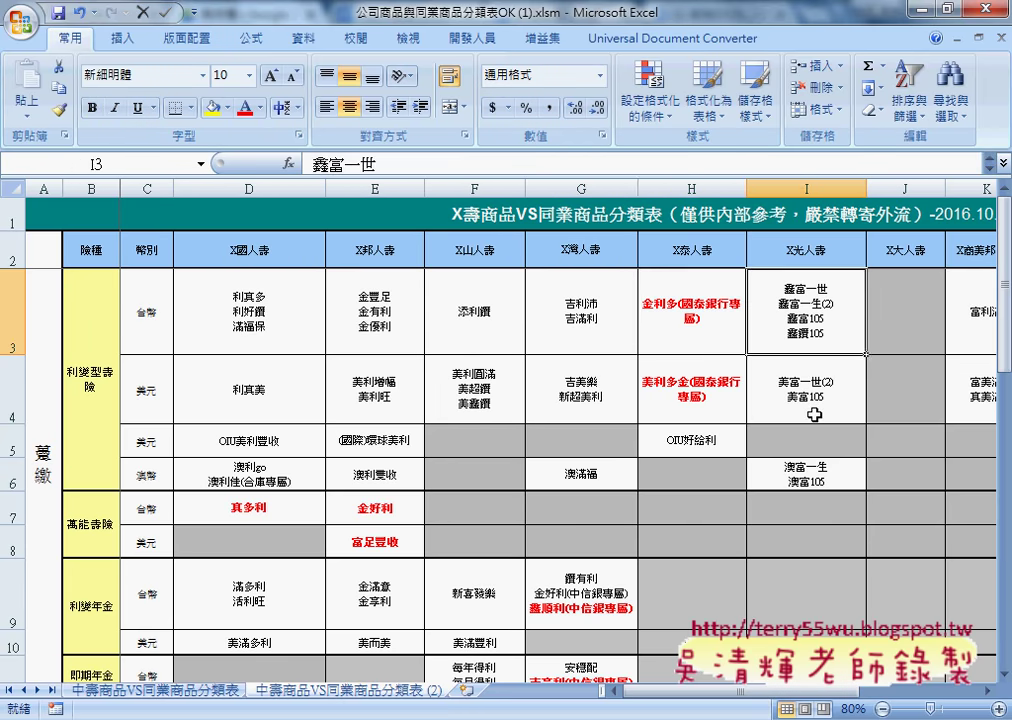
scroll(781, 546, right, 1)
scroll(781, 546, right, 4)
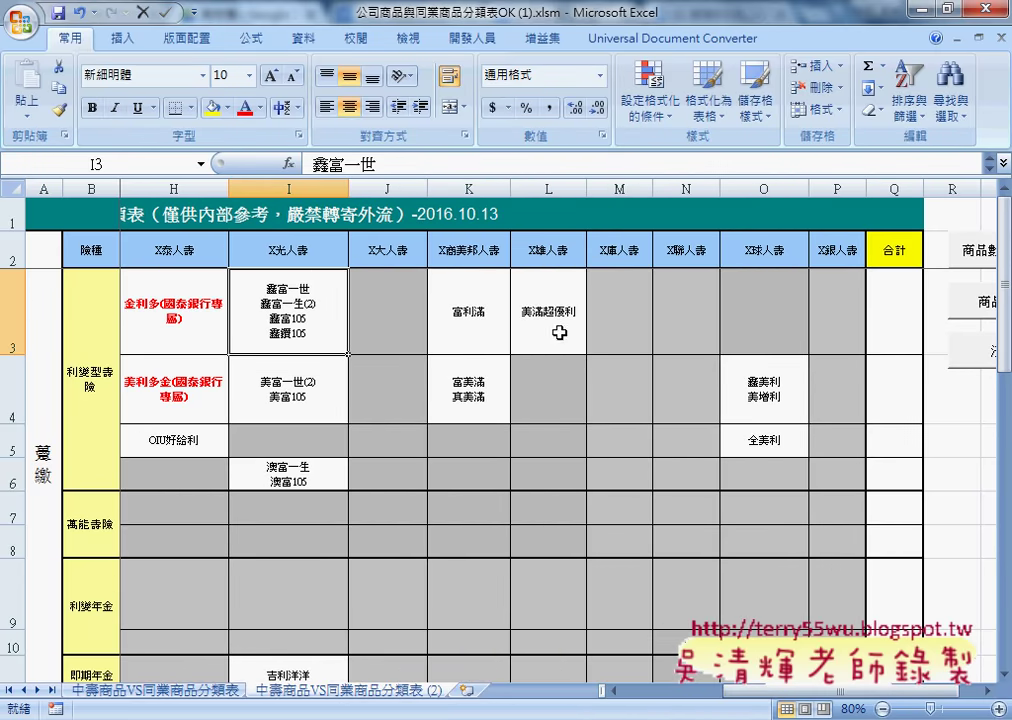
click(378, 313)
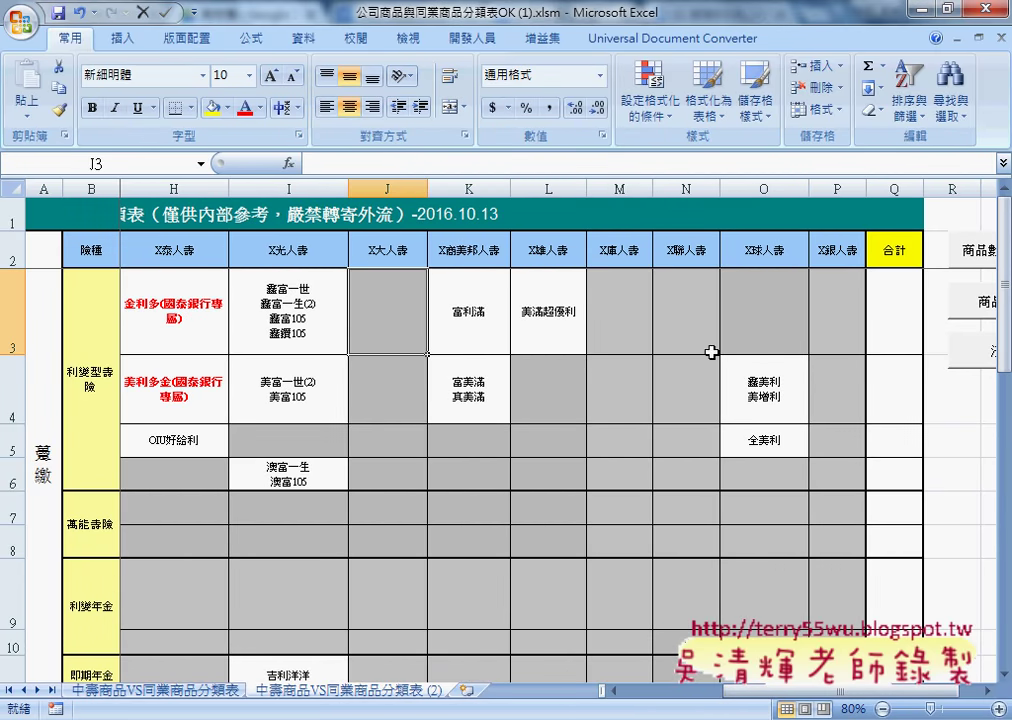
click(886, 335)
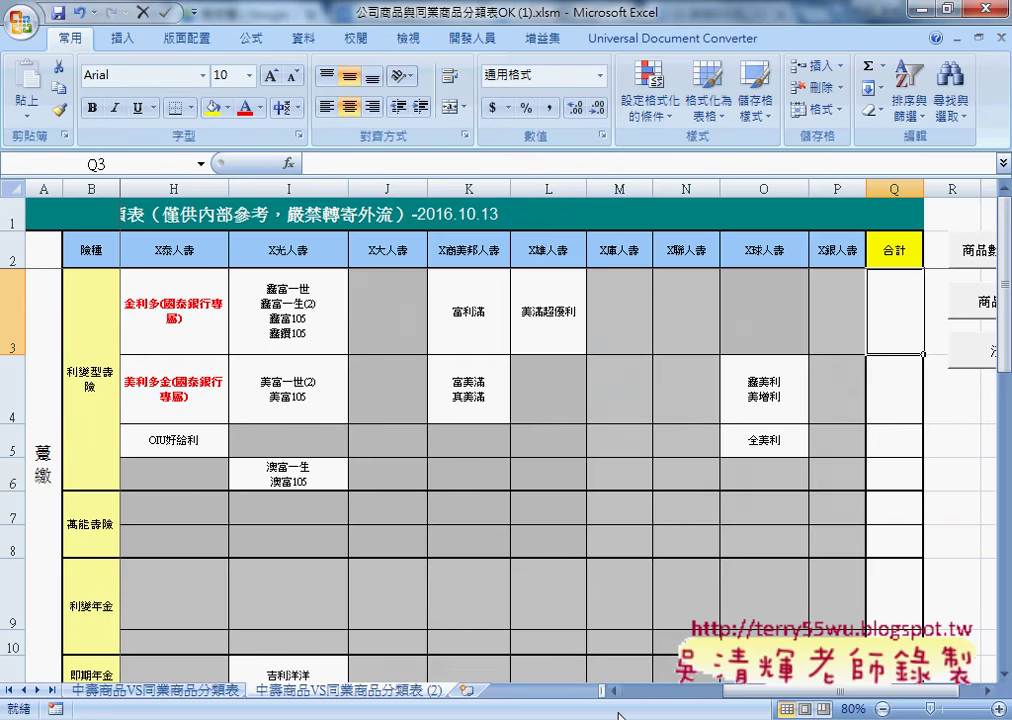
key(ctrl+F6)
click(262, 331)
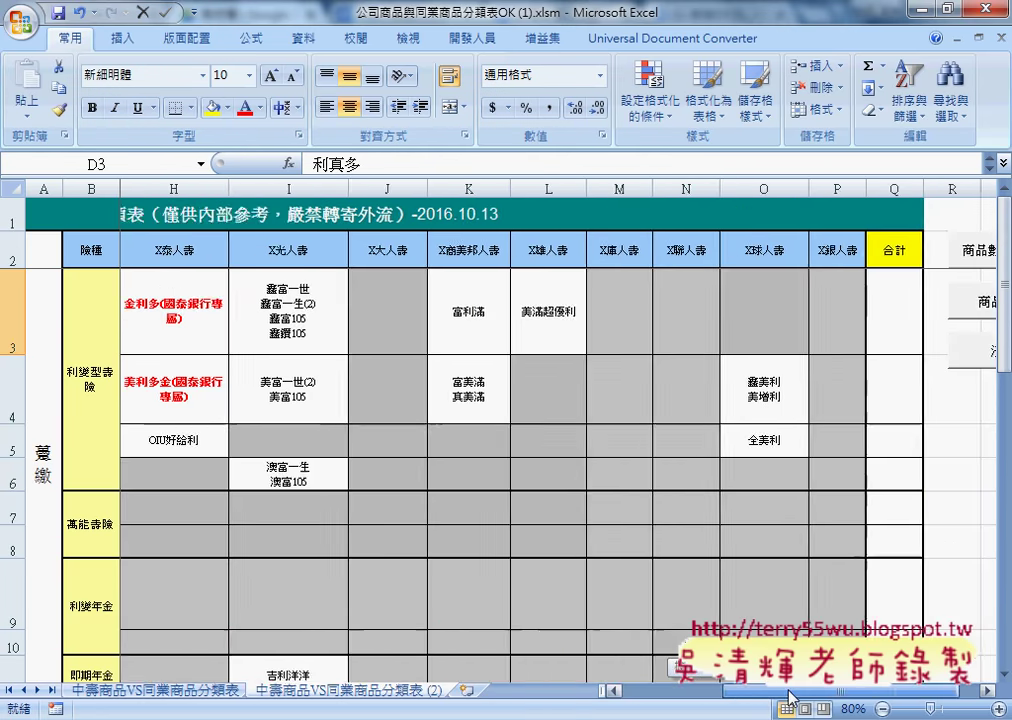
drag(703, 692, 838, 697)
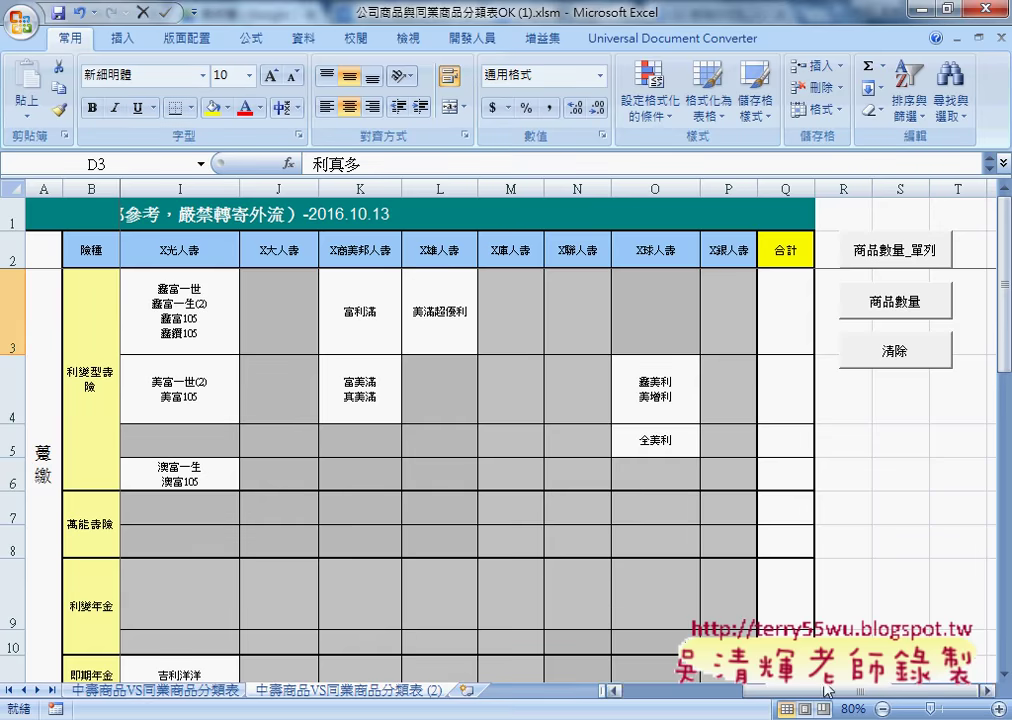
mouse_move(1004, 340)
mouse_down()
mouse_move(1004, 550)
mouse_move(1008, 286)
mouse_up()
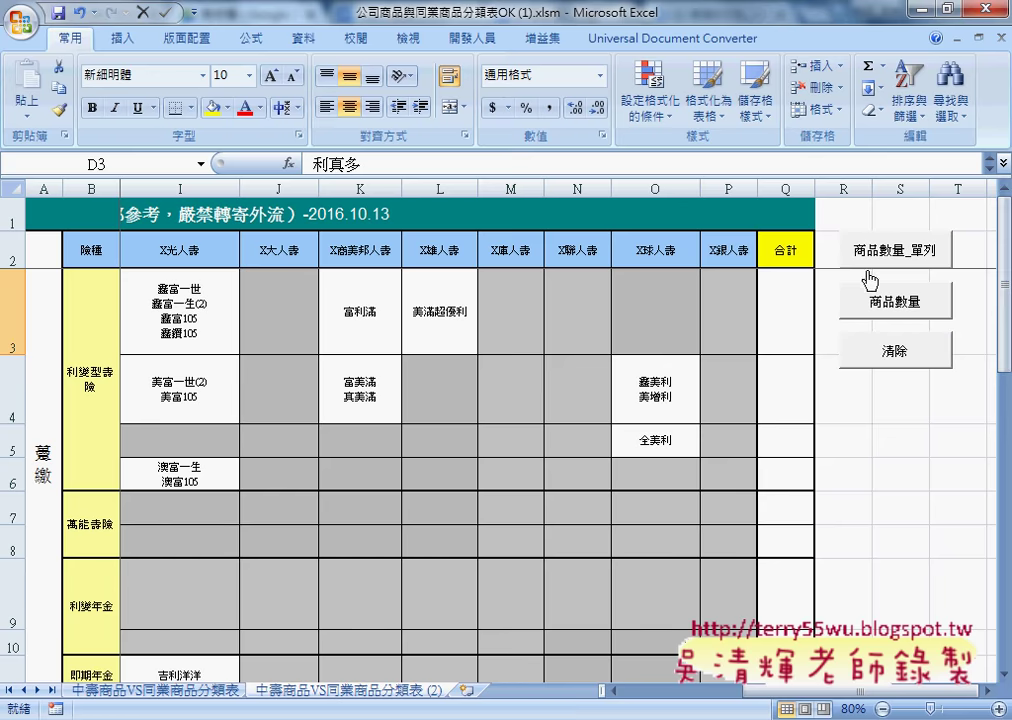
click(773, 316)
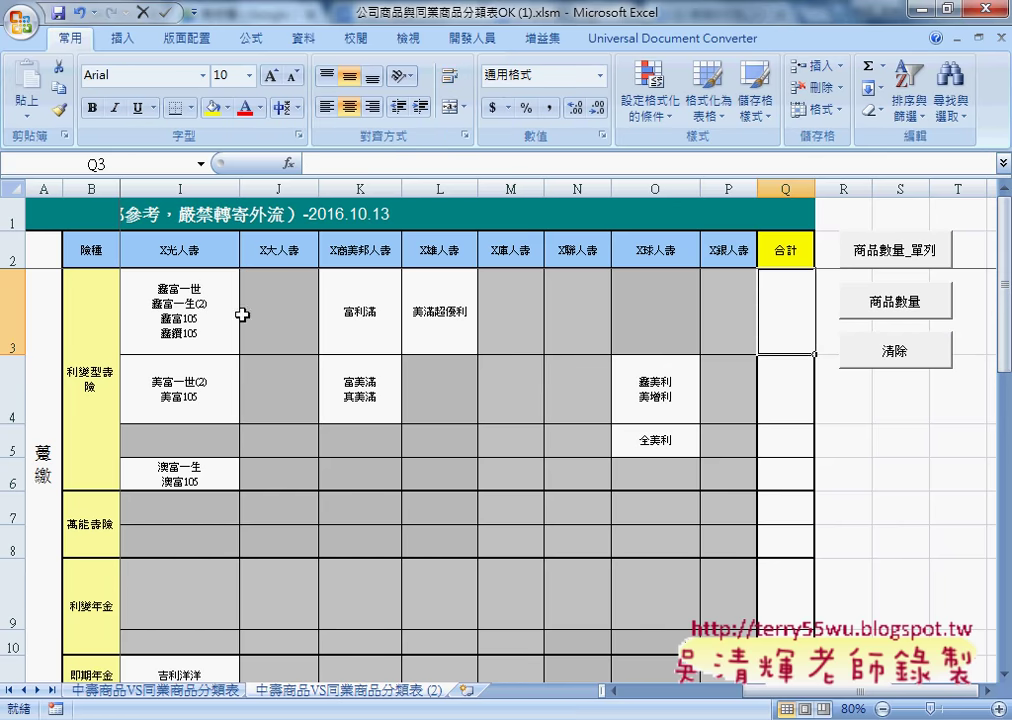
drag(730, 690, 655, 697)
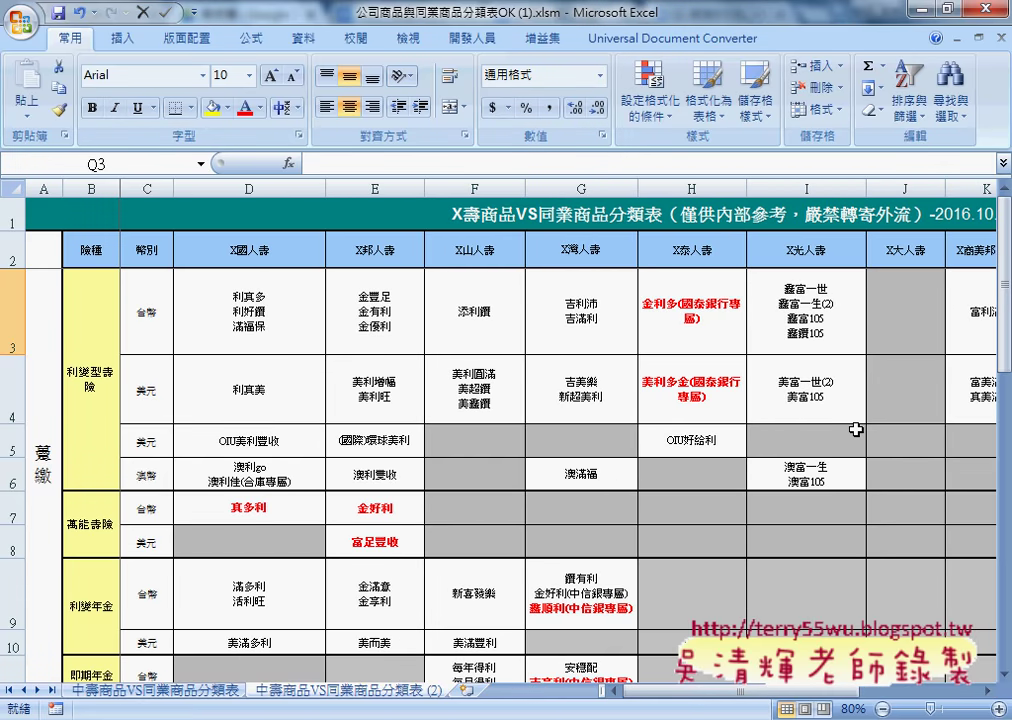
drag(791, 697, 913, 697)
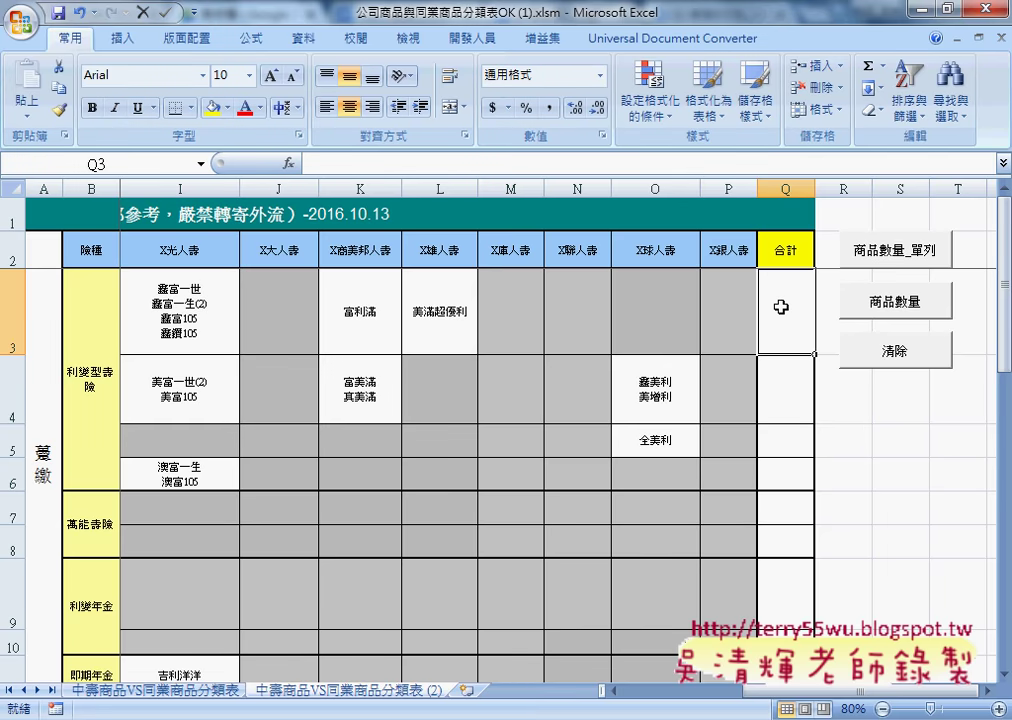
key(ctrl+shift+d)
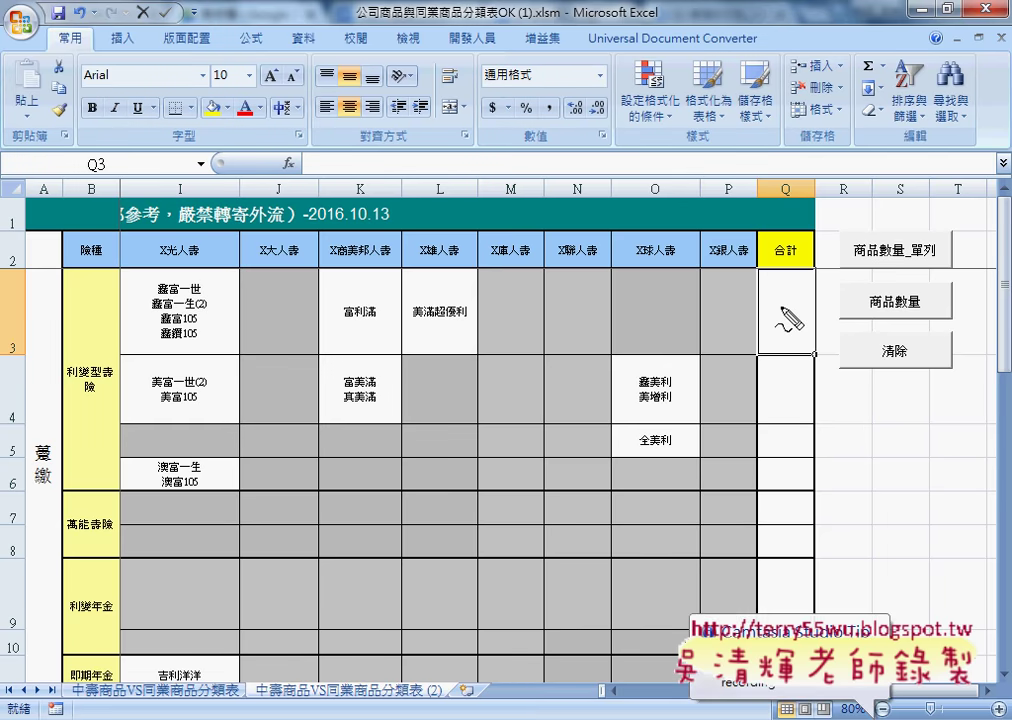
mouse_move(760, 356)
mouse_down()
mouse_move(795, 278)
mouse_move(760, 382)
mouse_up()
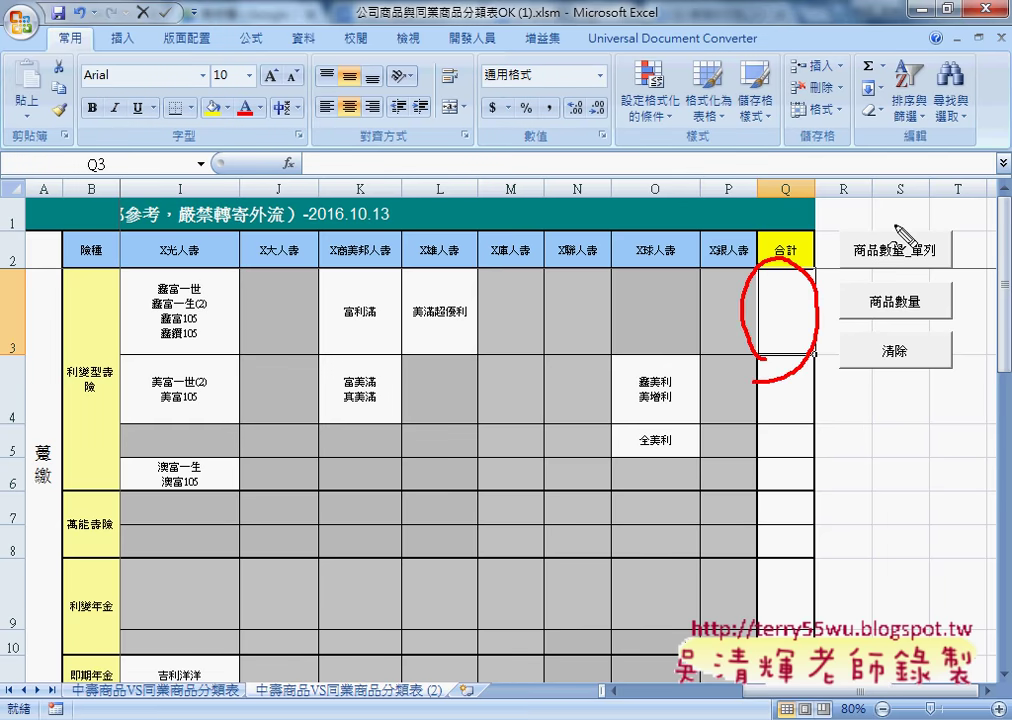
Run the 商品數量_單列 macro button so Q3 shows row 3's product count of 16
mouse_move(915, 260)
mouse_down()
mouse_move(838, 265)
mouse_move(915, 222)
mouse_up()
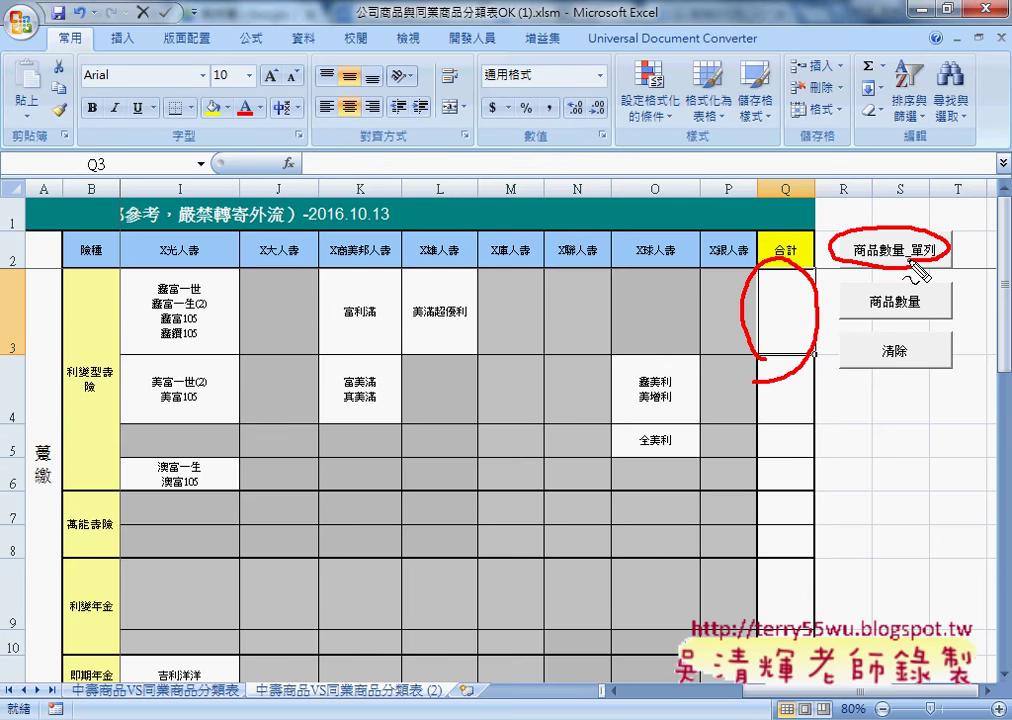
key(ctrl+shift+d)
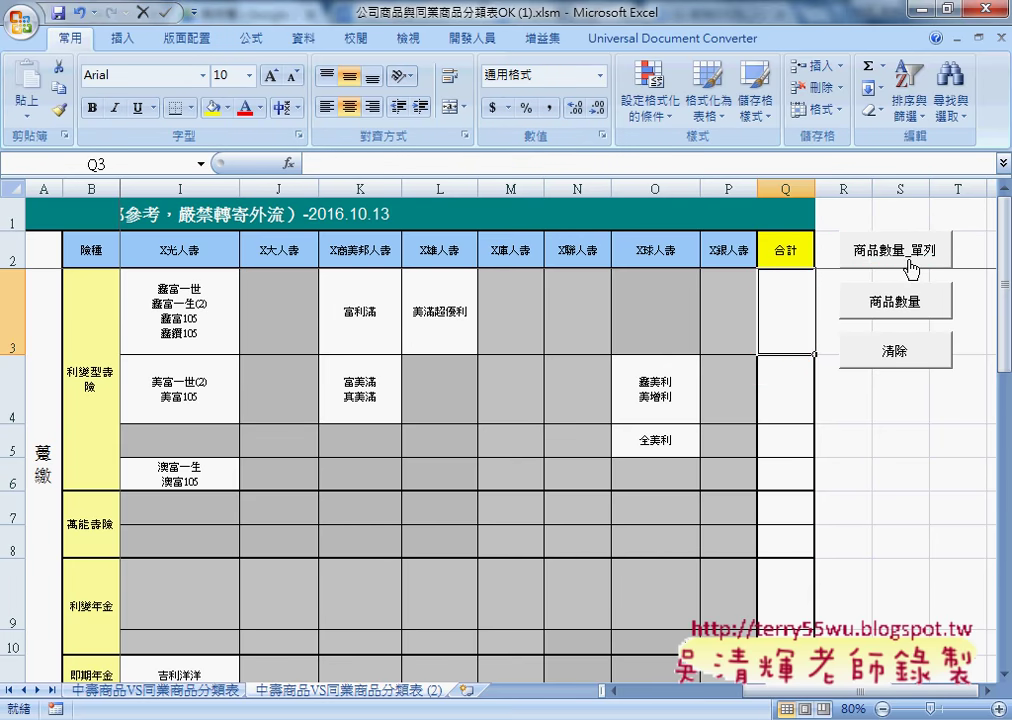
click(891, 256)
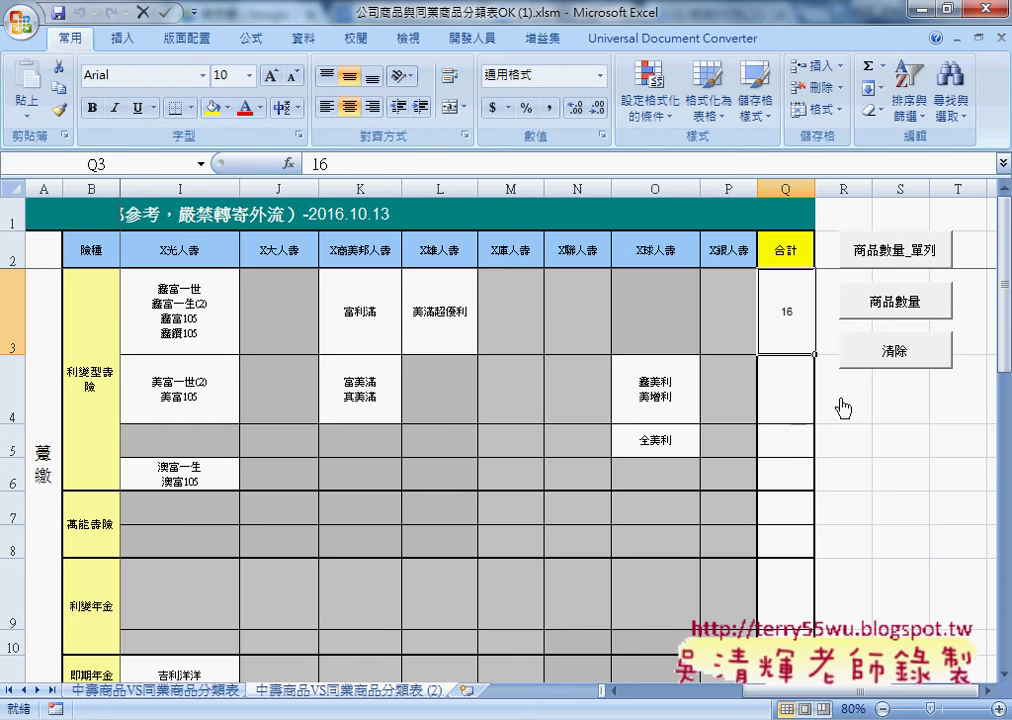
Run 商品數量 to fill every row's 合計, then check the SUM grand total in Q34
click(880, 308)
drag(1003, 290, 1004, 607)
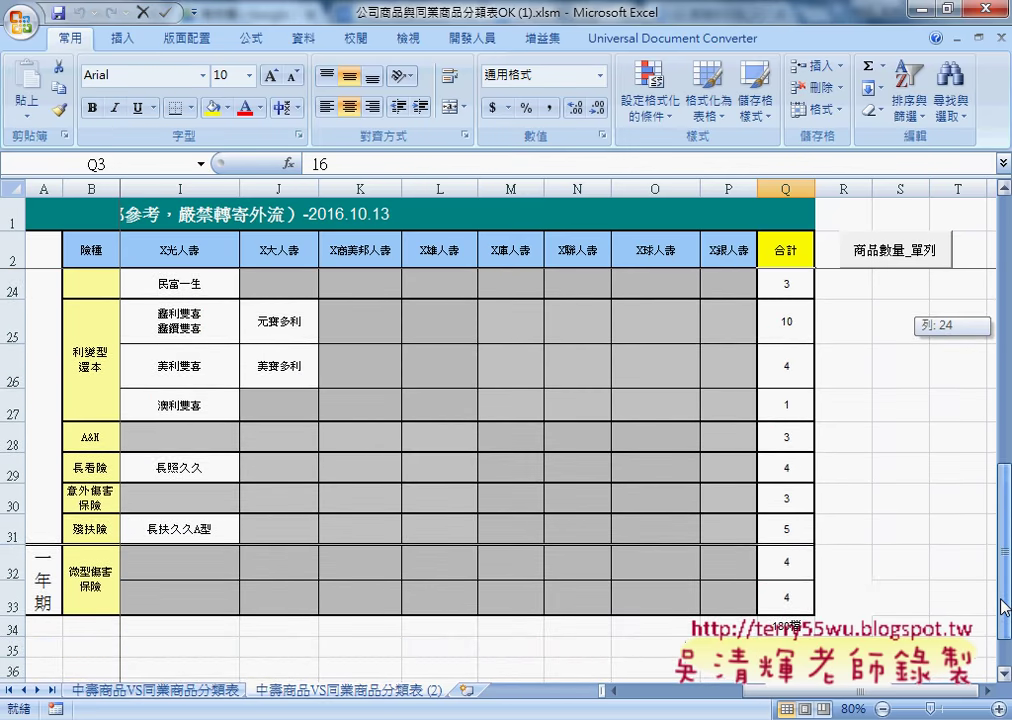
click(785, 627)
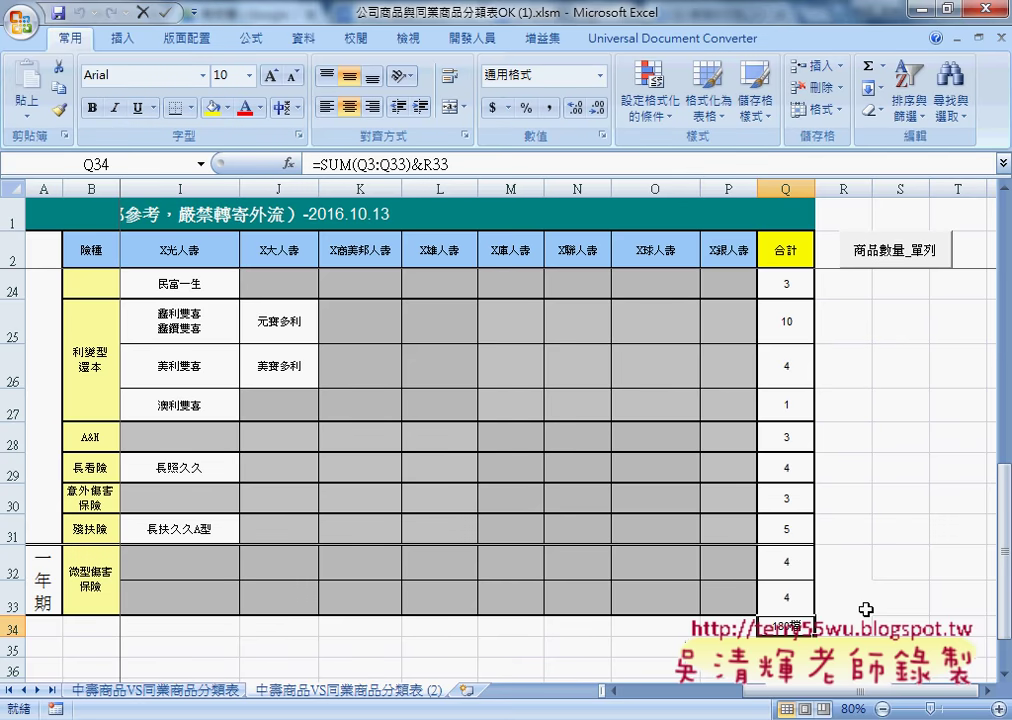
scroll(793, 516, up, 4)
scroll(793, 514, up, 3)
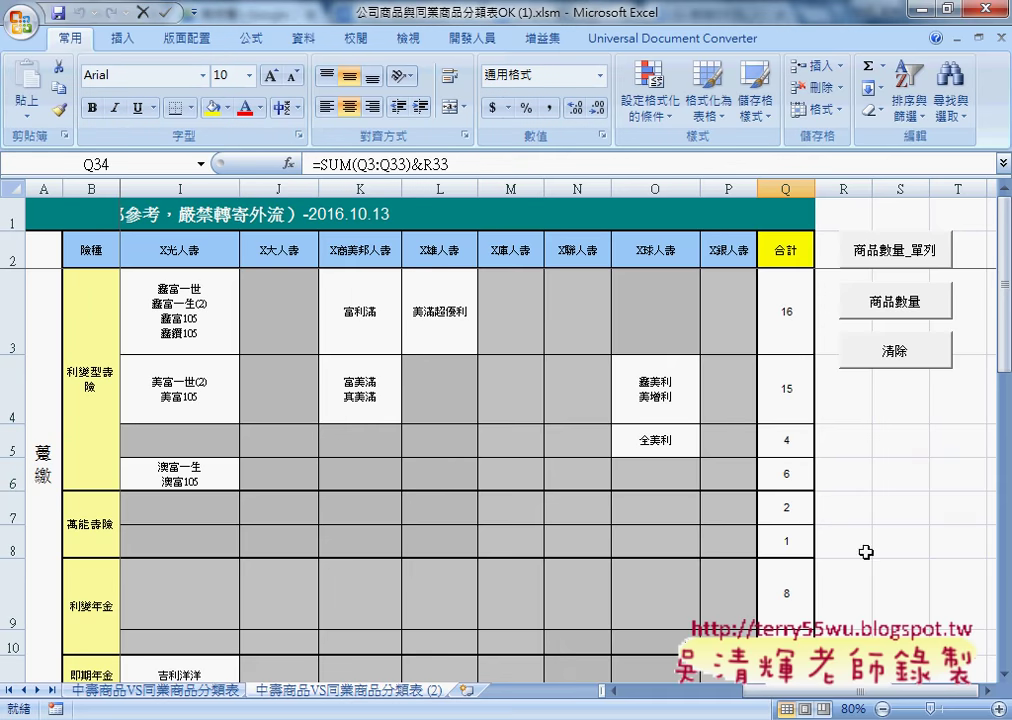
scroll(737, 608, left, 2)
scroll(737, 608, left, 3)
scroll(737, 608, left, 1)
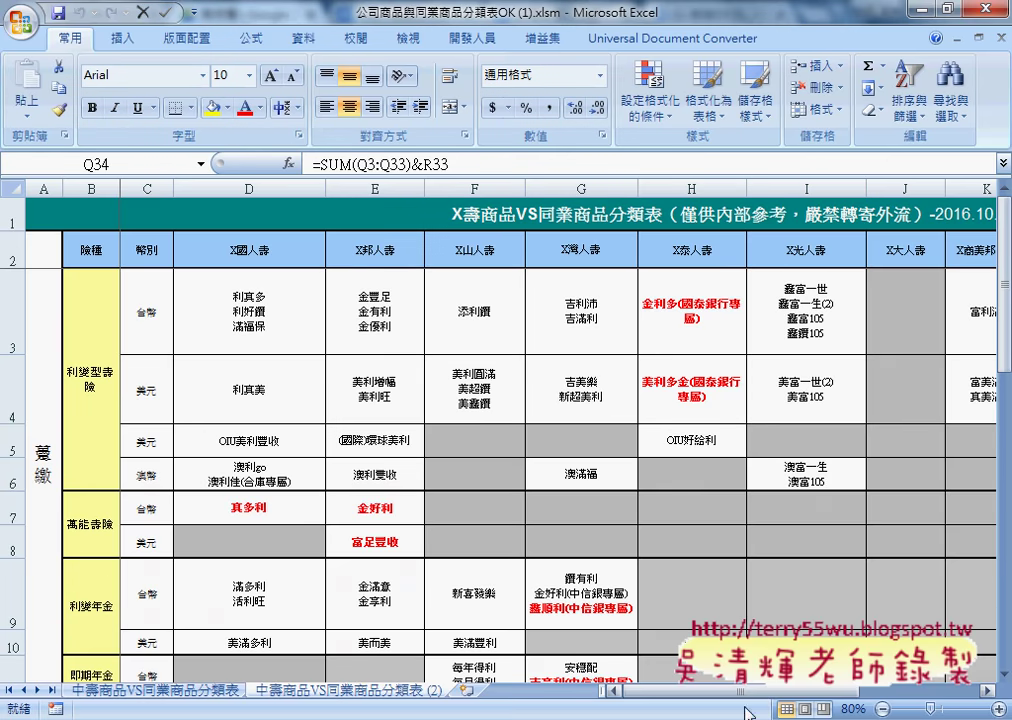
drag(737, 692, 855, 703)
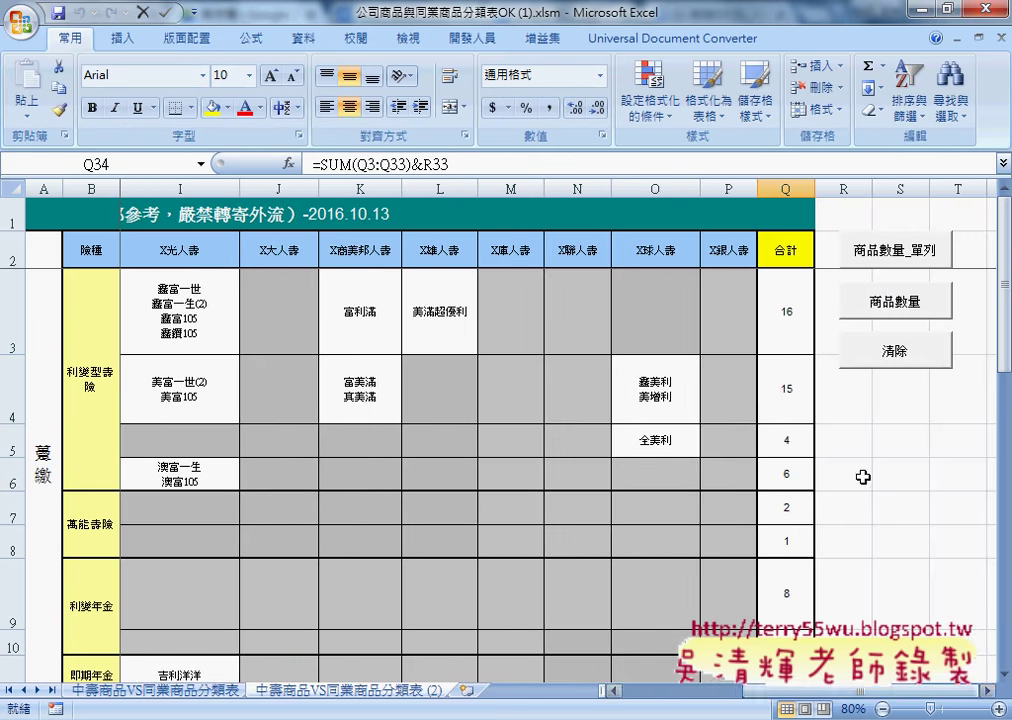
Clear the 合計 column, rerun 商品數量_單列 and 商品數量, clear again, and return to Chrome
click(882, 360)
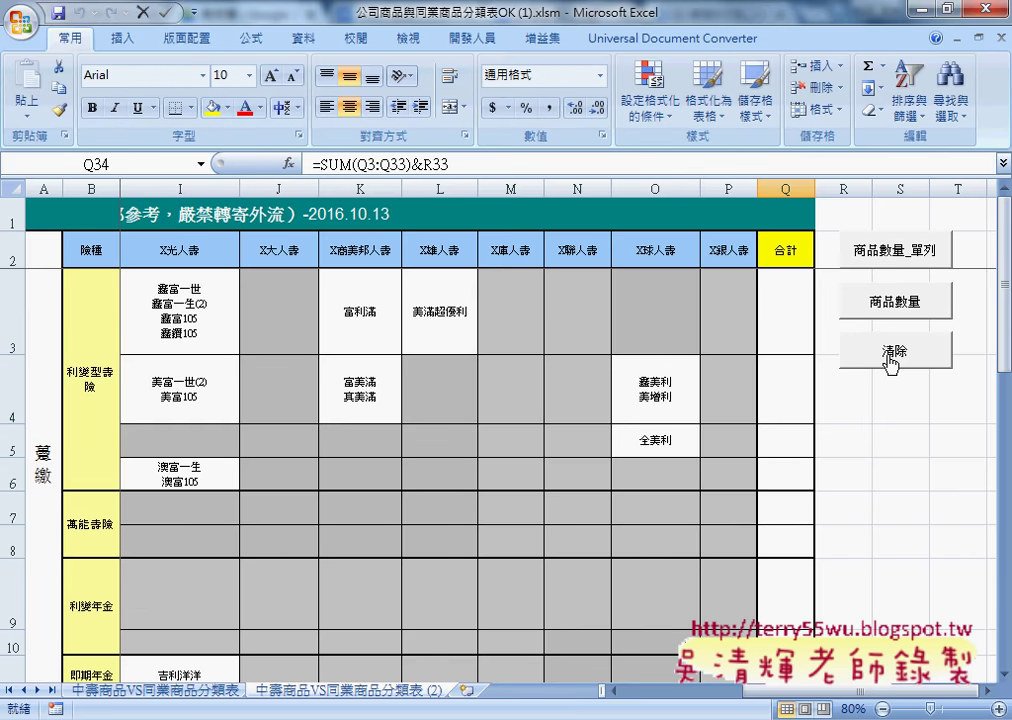
click(868, 258)
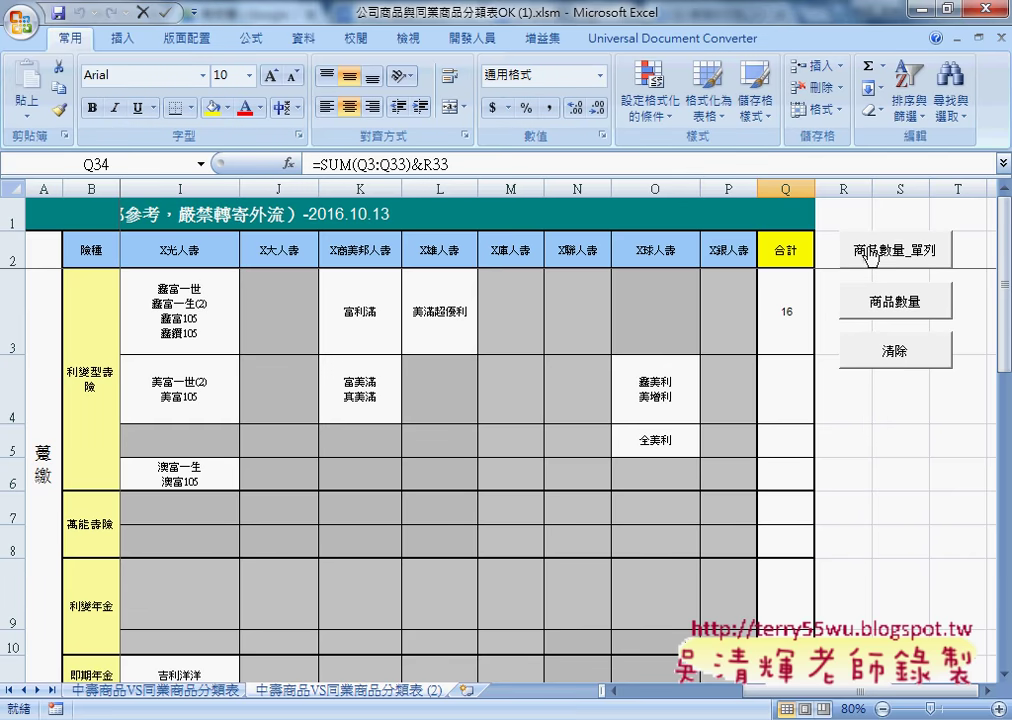
click(884, 310)
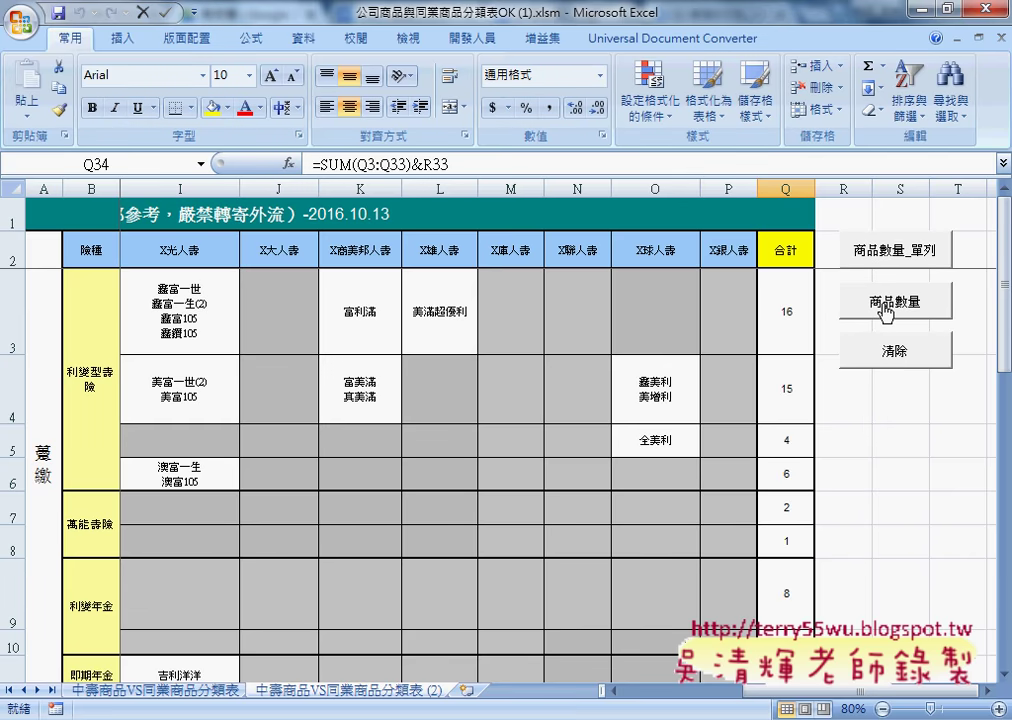
click(903, 356)
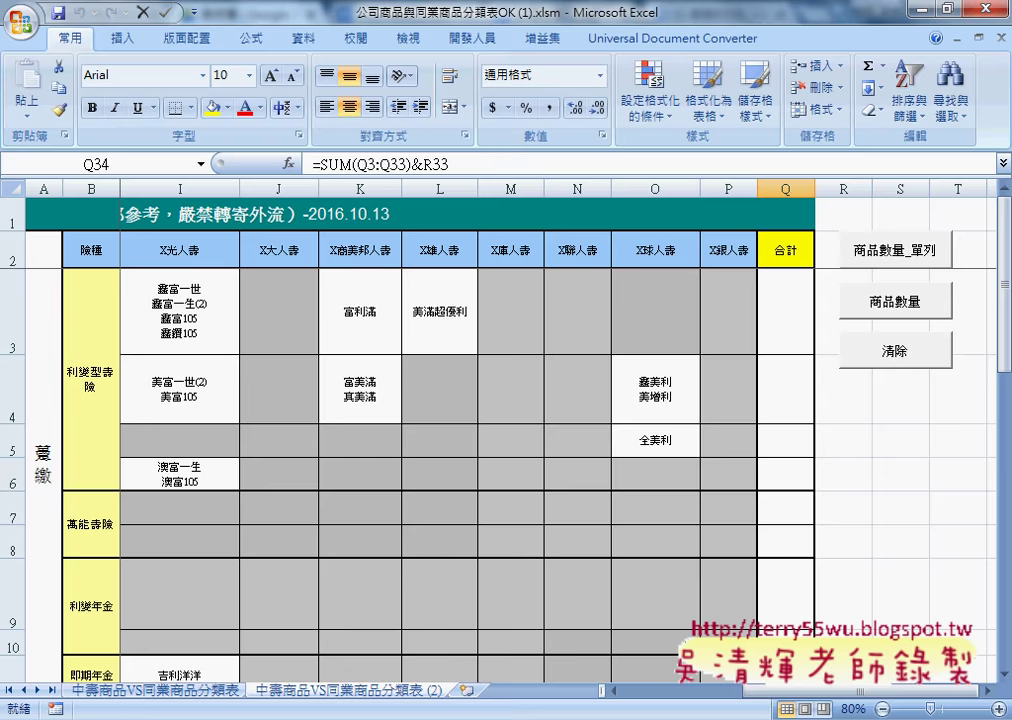
key(alt+Tab)
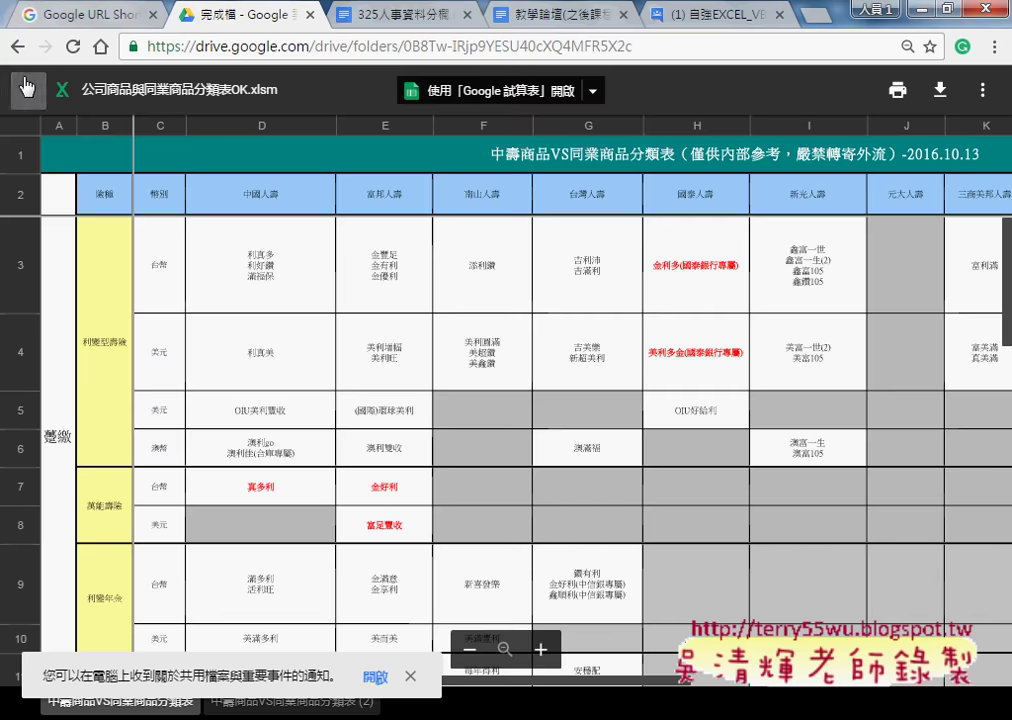
Close the preview and go through _雲端白板畫面(2016), 其他補充範例(89) and 01_入門 into the product classification example folder
click(28, 89)
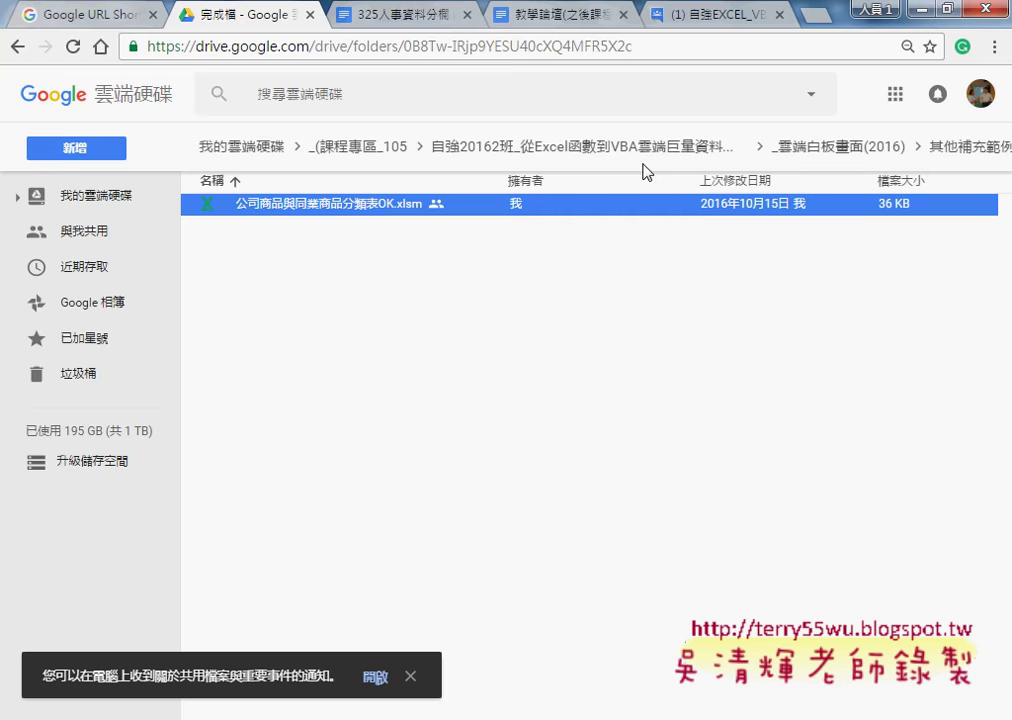
click(595, 147)
double_click(305, 205)
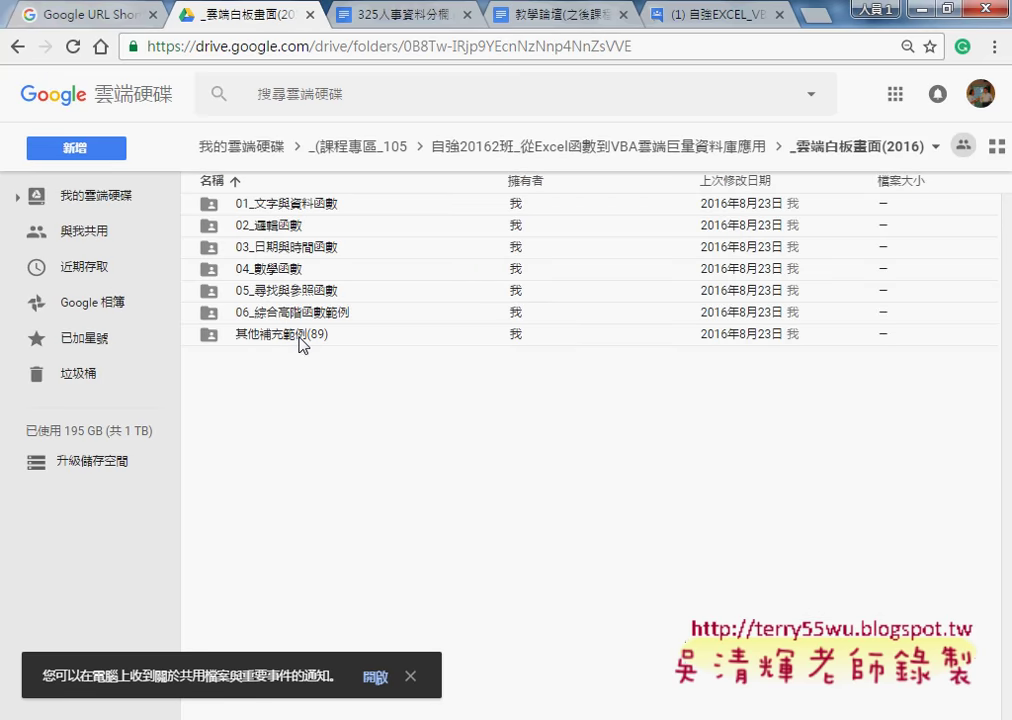
double_click(305, 335)
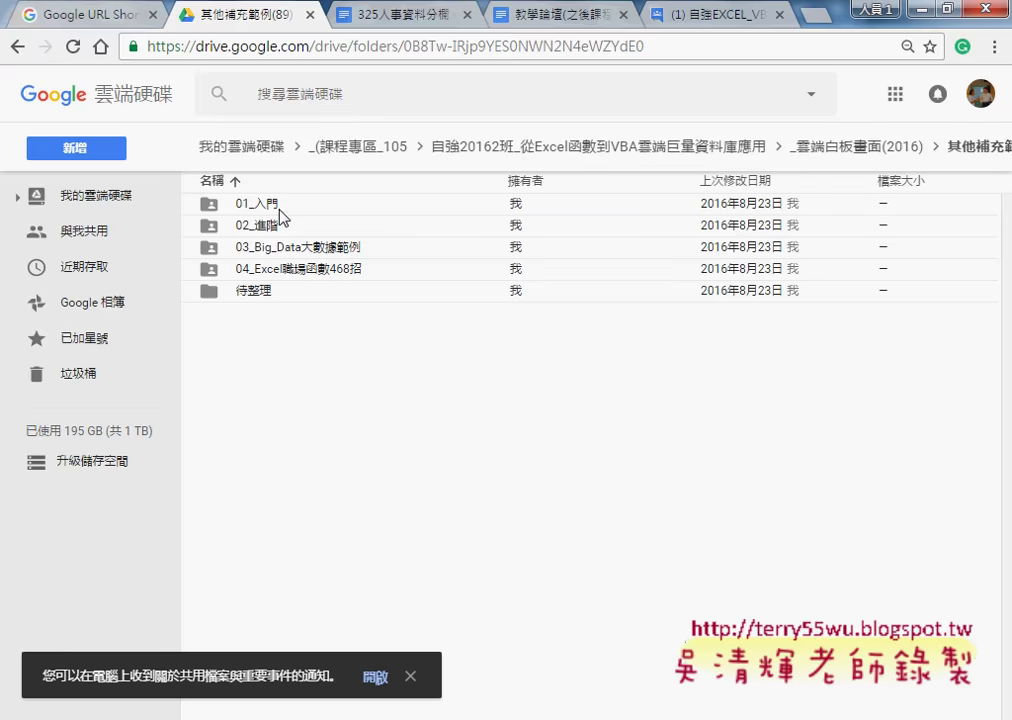
double_click(262, 205)
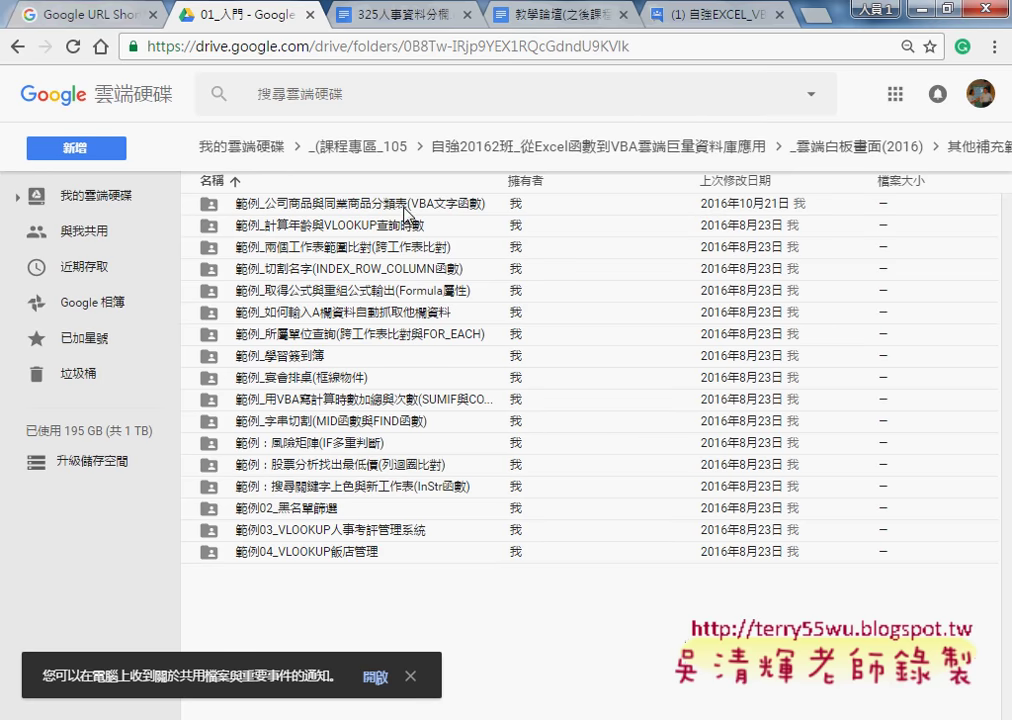
click(405, 212)
double_click(405, 212)
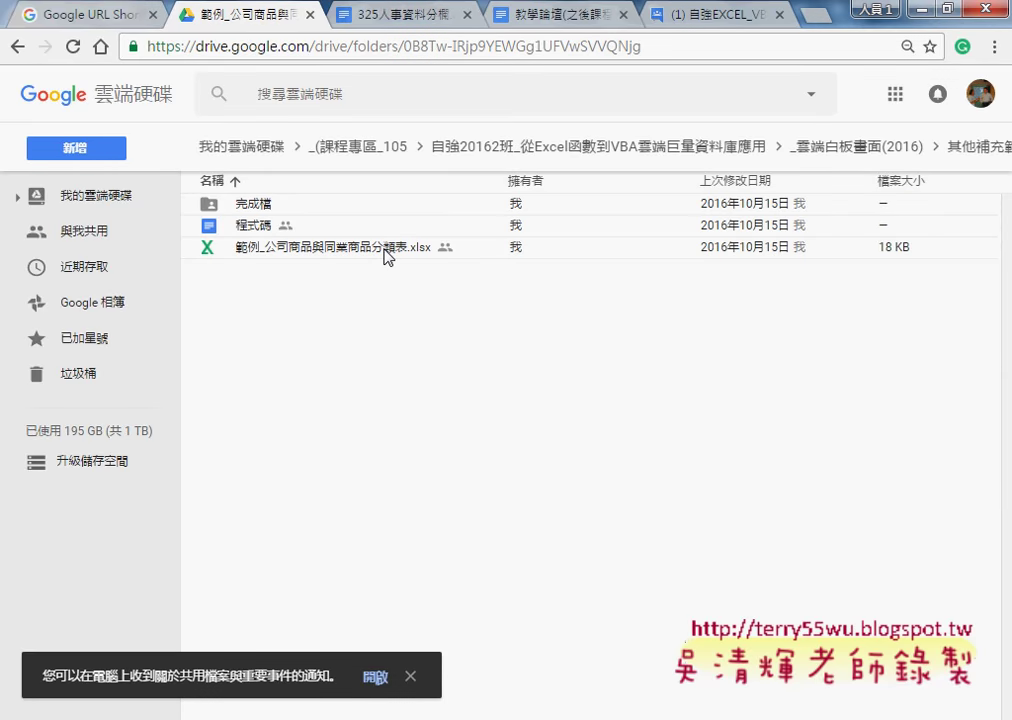
Open the 程式碼 document holding the example's VBA code
click(384, 248)
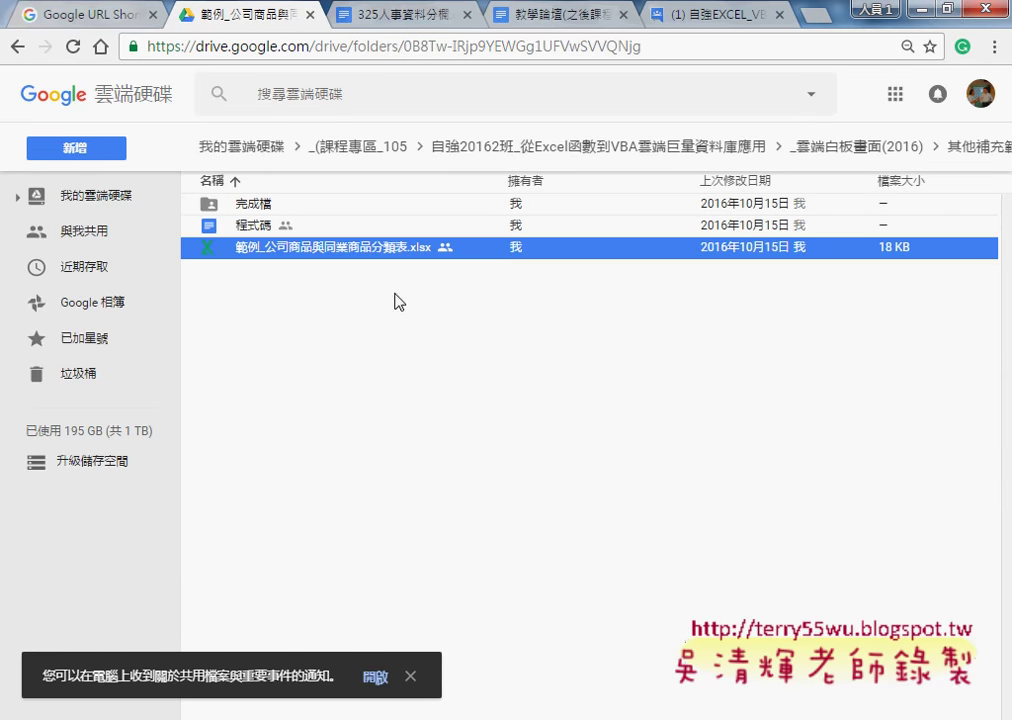
click(243, 235)
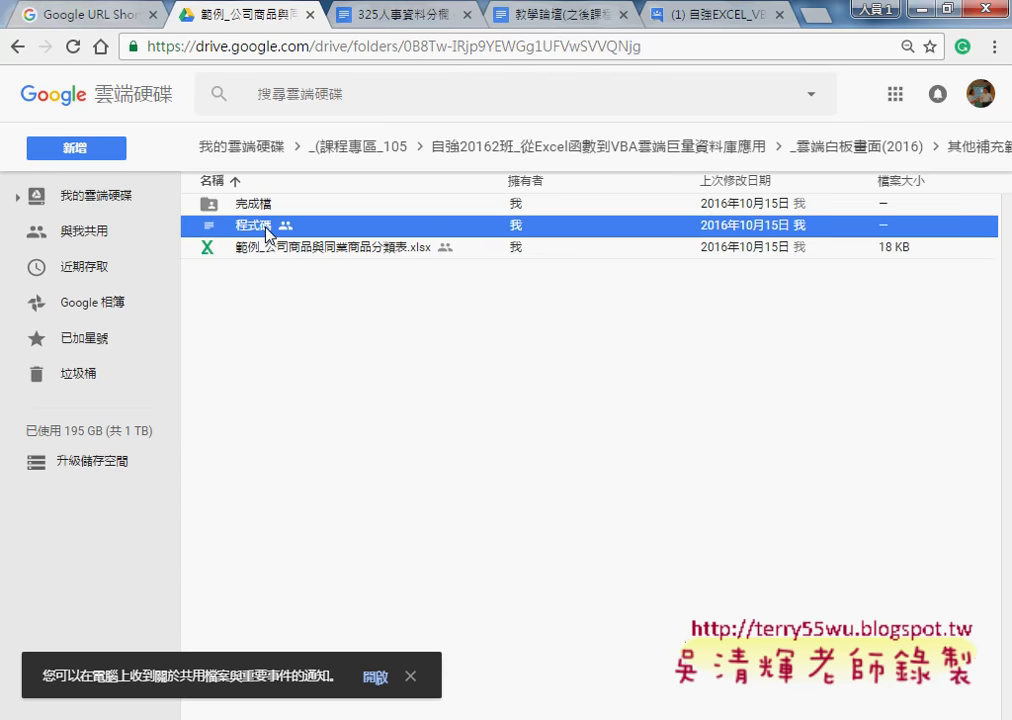
double_click(267, 233)
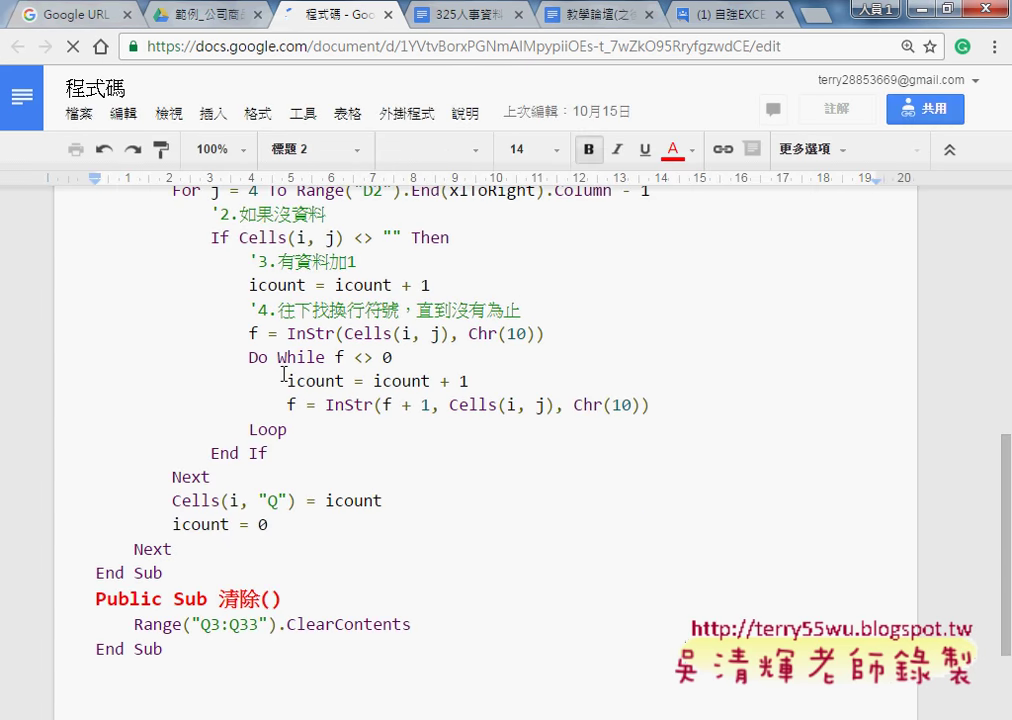
Scroll up to the 商品數量_單列 code at the top, then close the 程式碼 document
scroll(284, 374, up, 3)
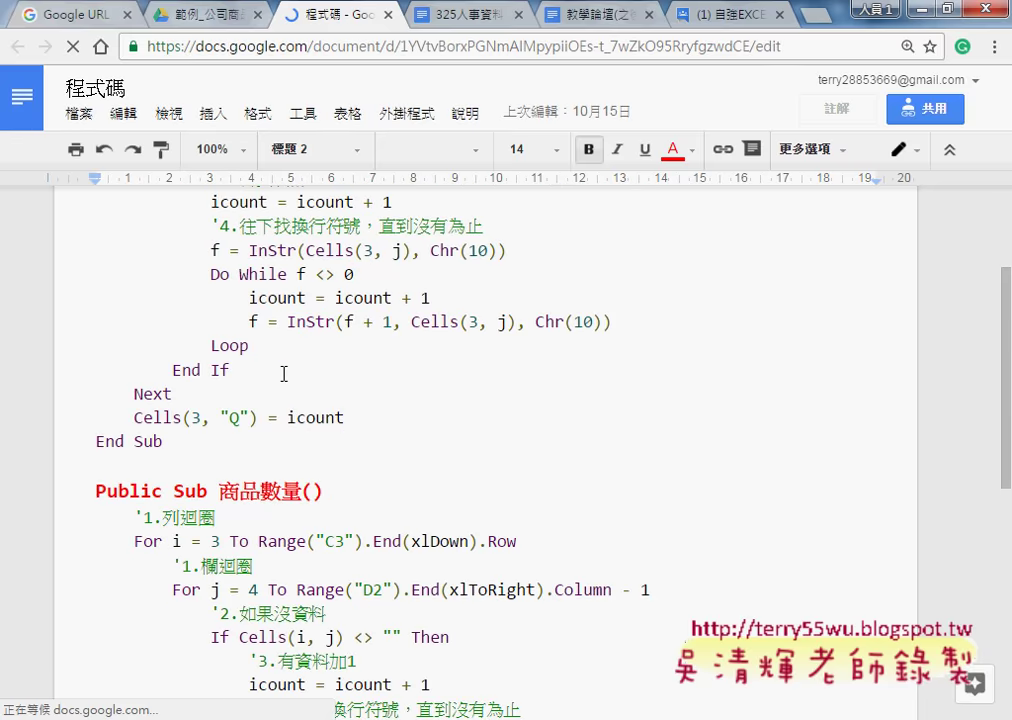
scroll(320, 400, up, 2)
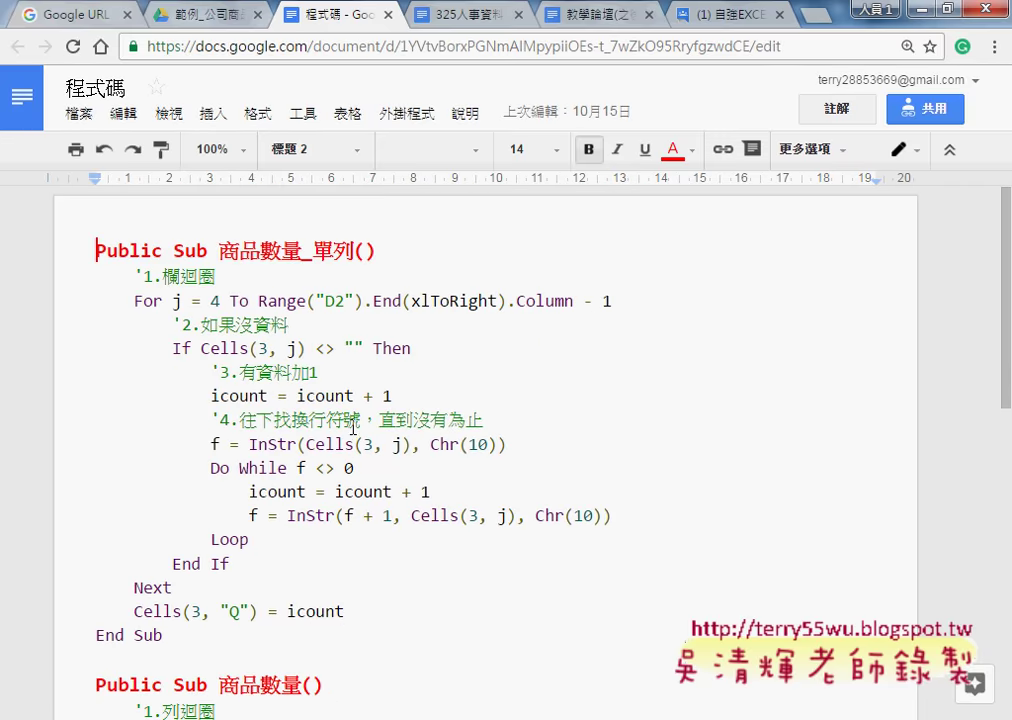
click(392, 15)
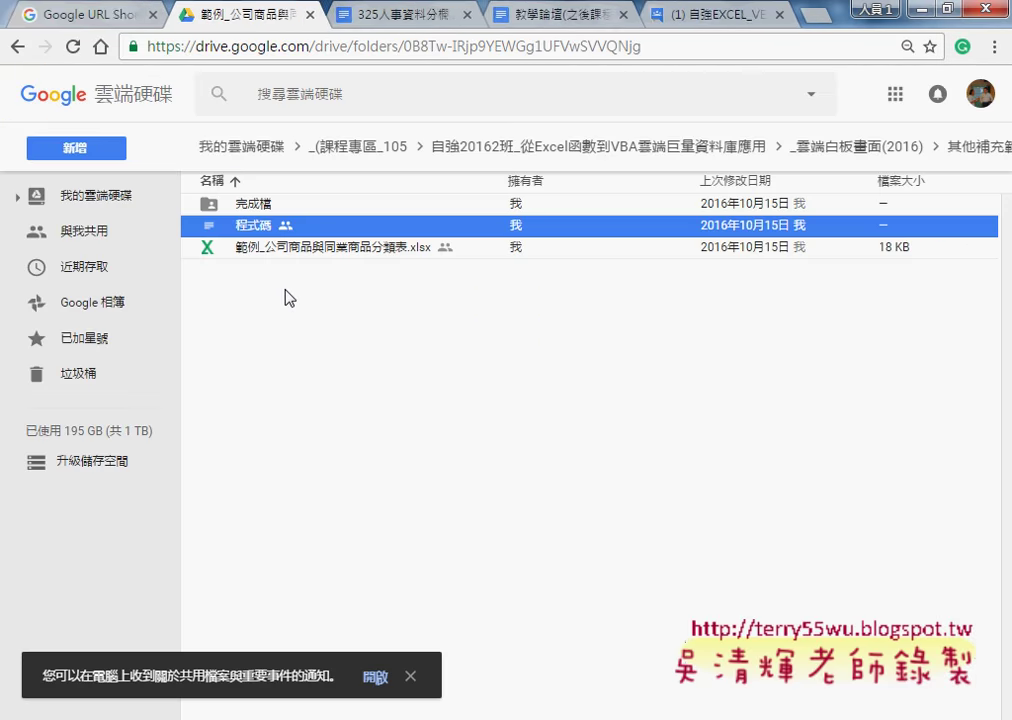
Back in Excel, scroll left to columns C–K and mark the line breaks between product names in D3
key(alt+Tab)
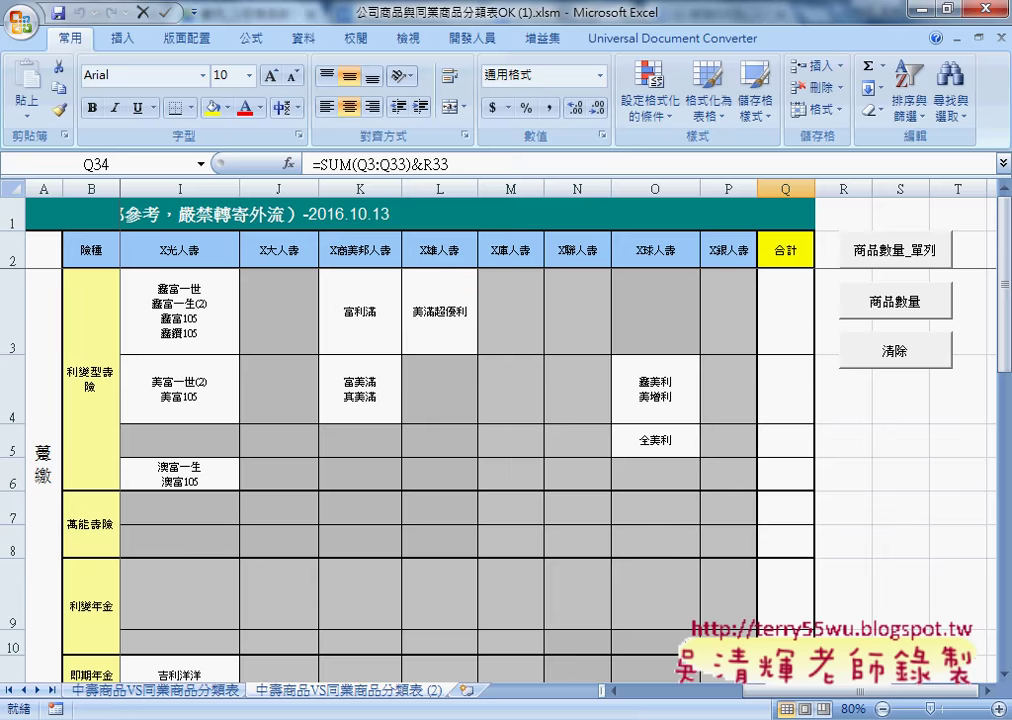
drag(790, 690, 632, 692)
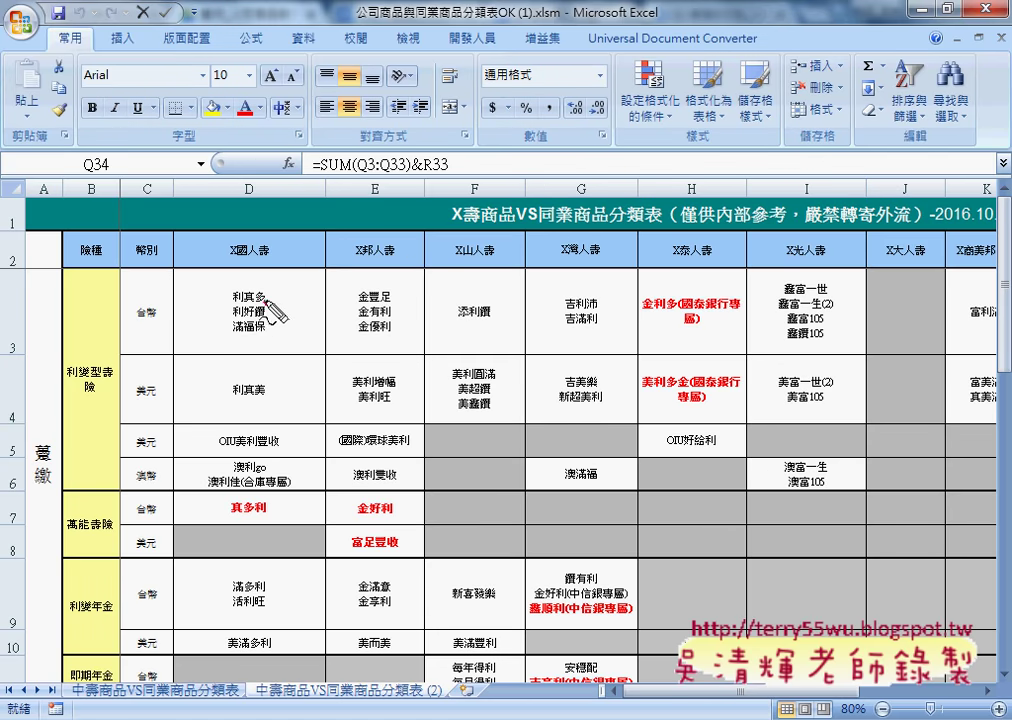
drag(268, 305, 279, 298)
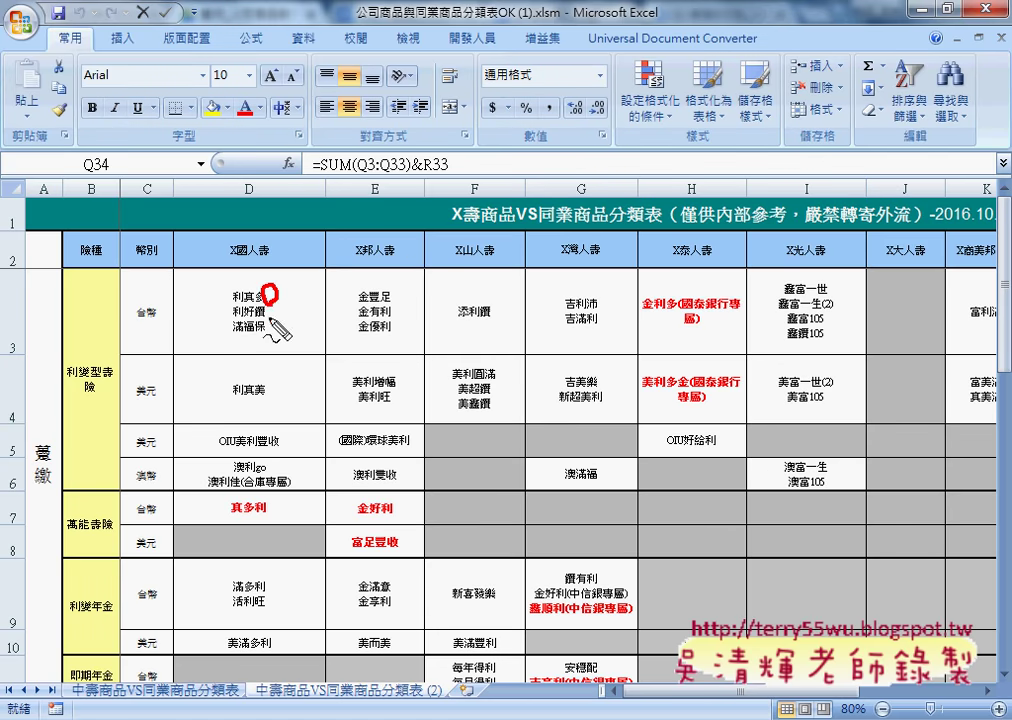
drag(272, 306, 278, 339)
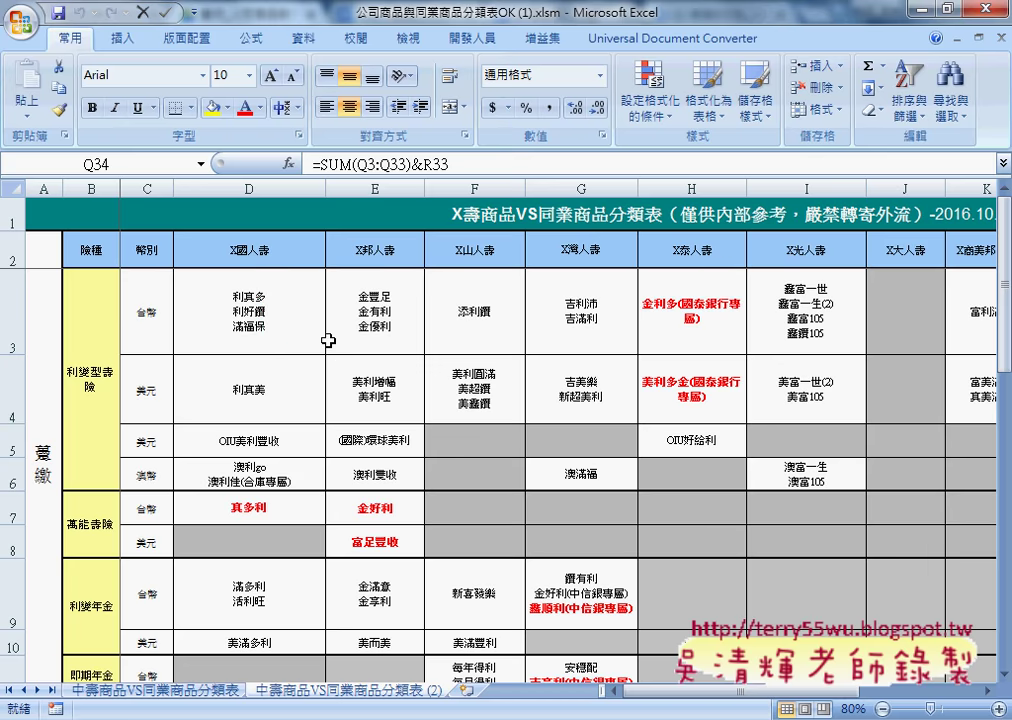
click(287, 327)
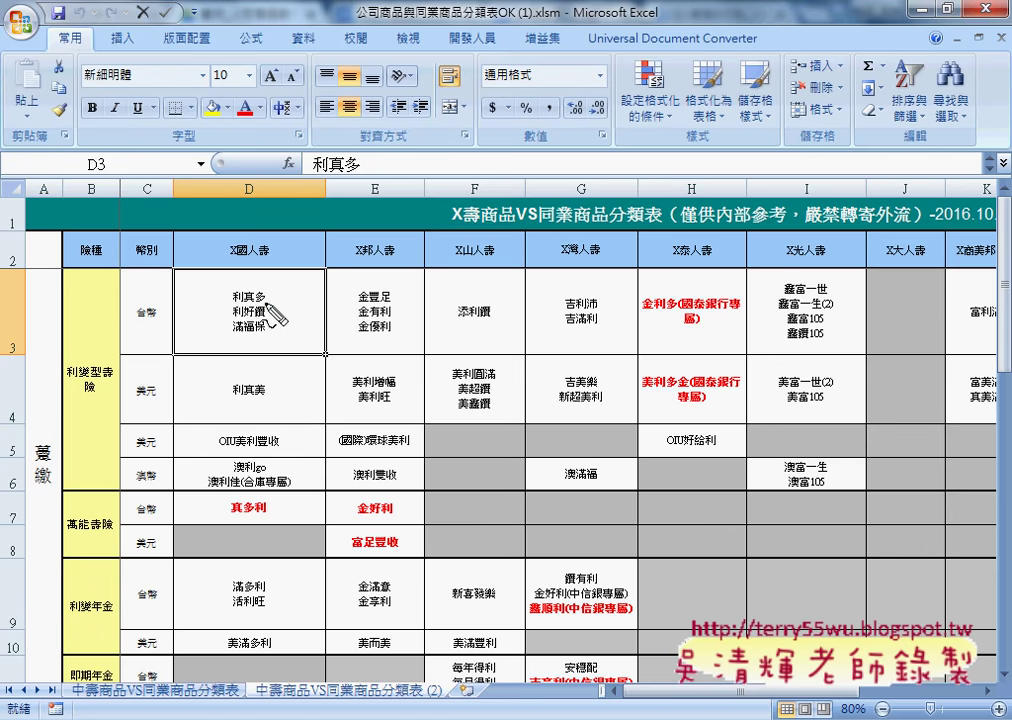
mouse_move(276, 291)
mouse_down()
mouse_move(267, 306)
mouse_move(278, 318)
mouse_up()
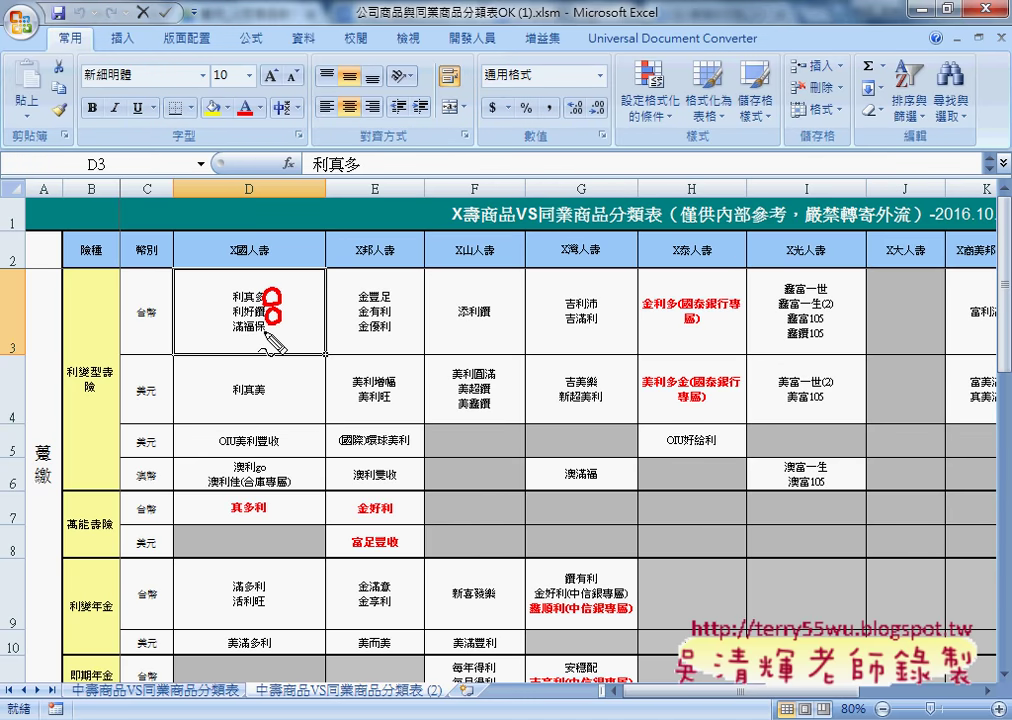
drag(263, 342, 280, 338)
key(ctrl+z)
drag(497, 302, 494, 303)
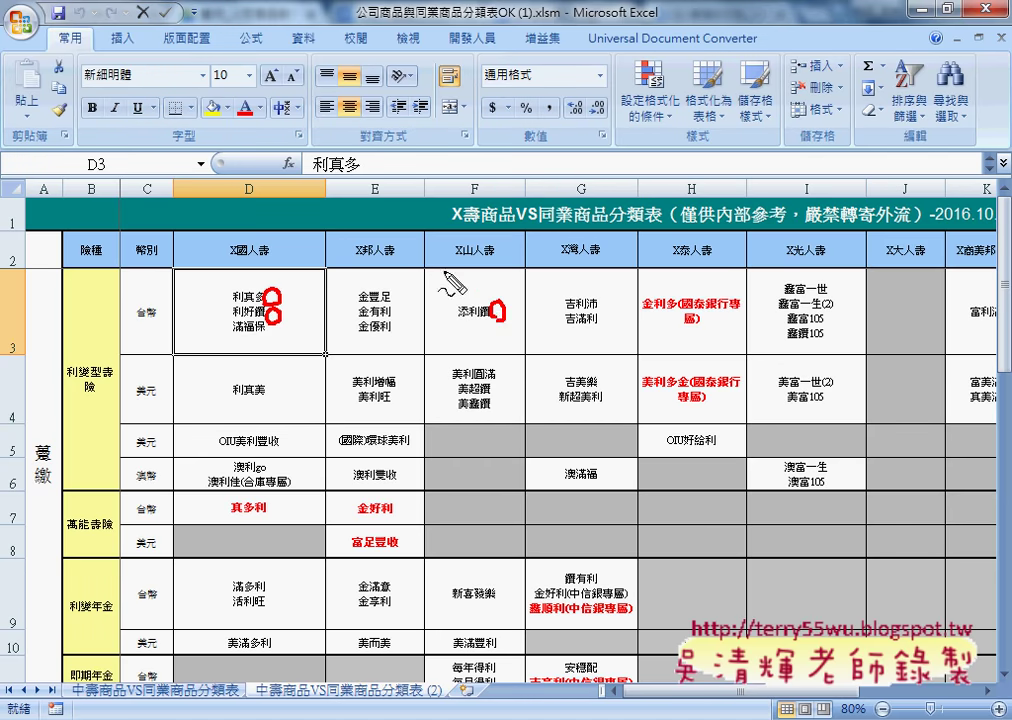
mouse_move(458, 268)
mouse_down()
mouse_move(482, 316)
mouse_move(436, 326)
mouse_up()
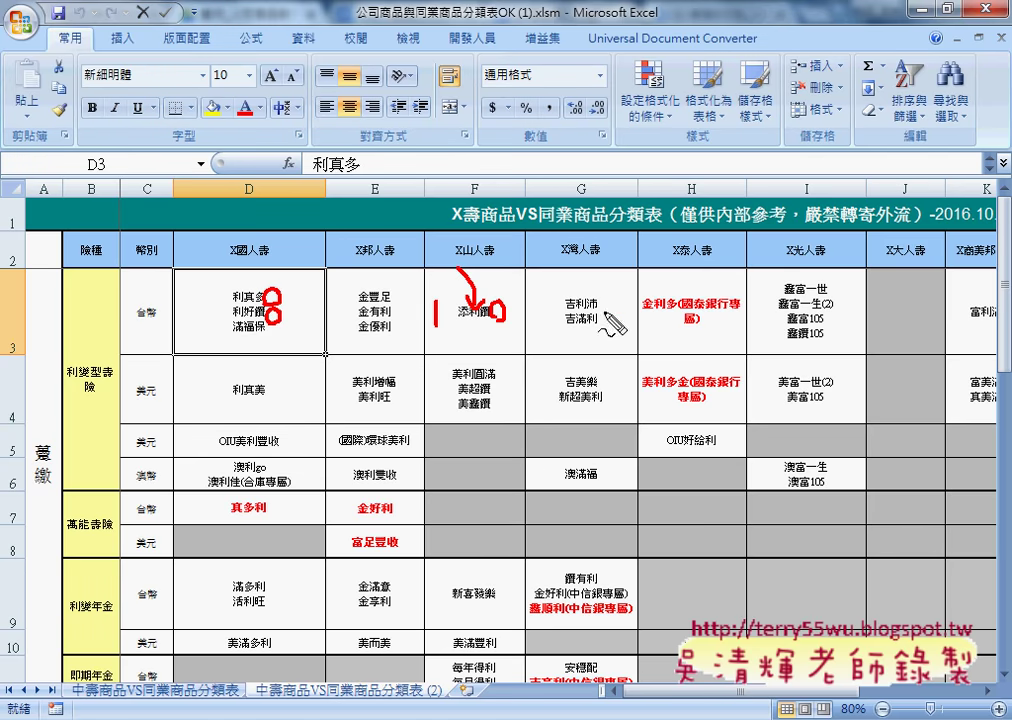
drag(610, 291, 606, 293)
drag(537, 298, 552, 316)
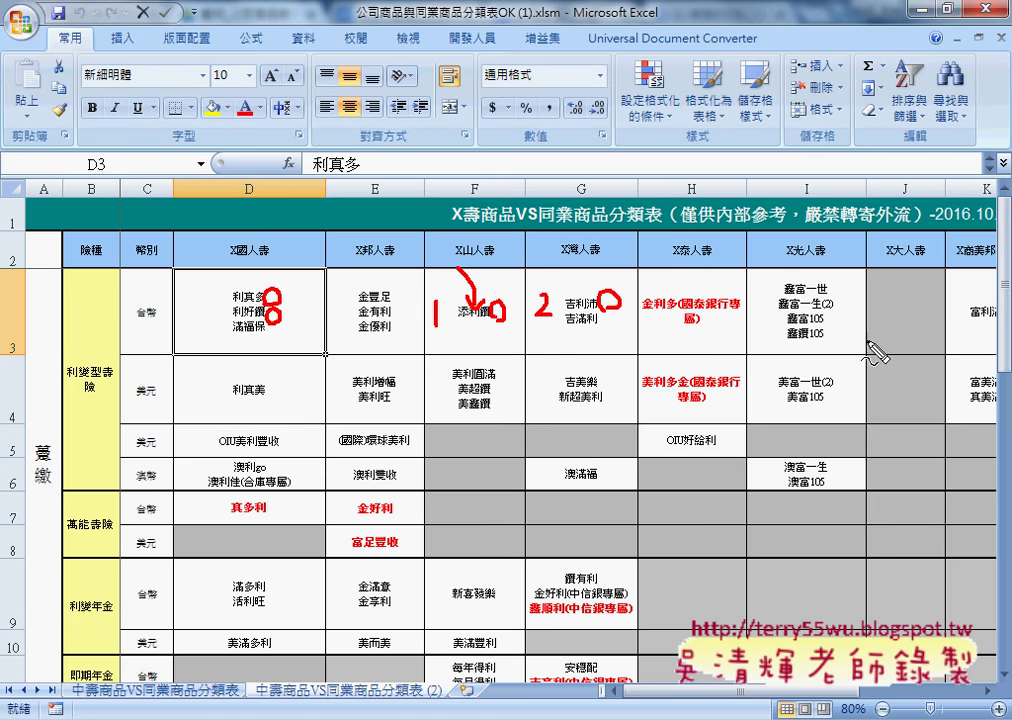
drag(882, 338, 912, 344)
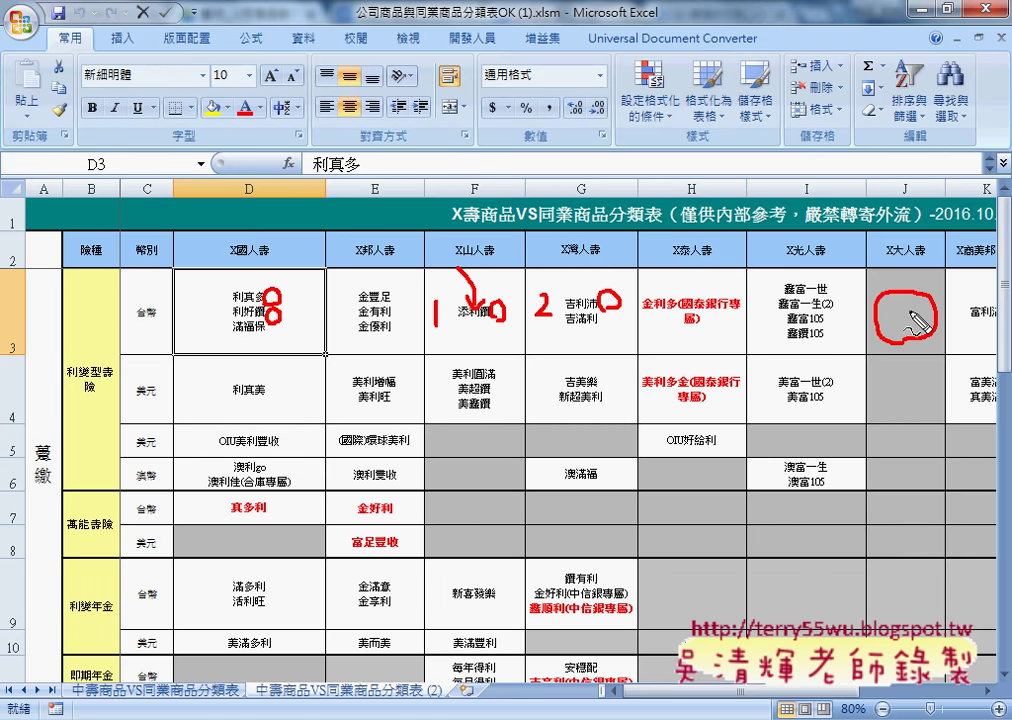
key(Escape)
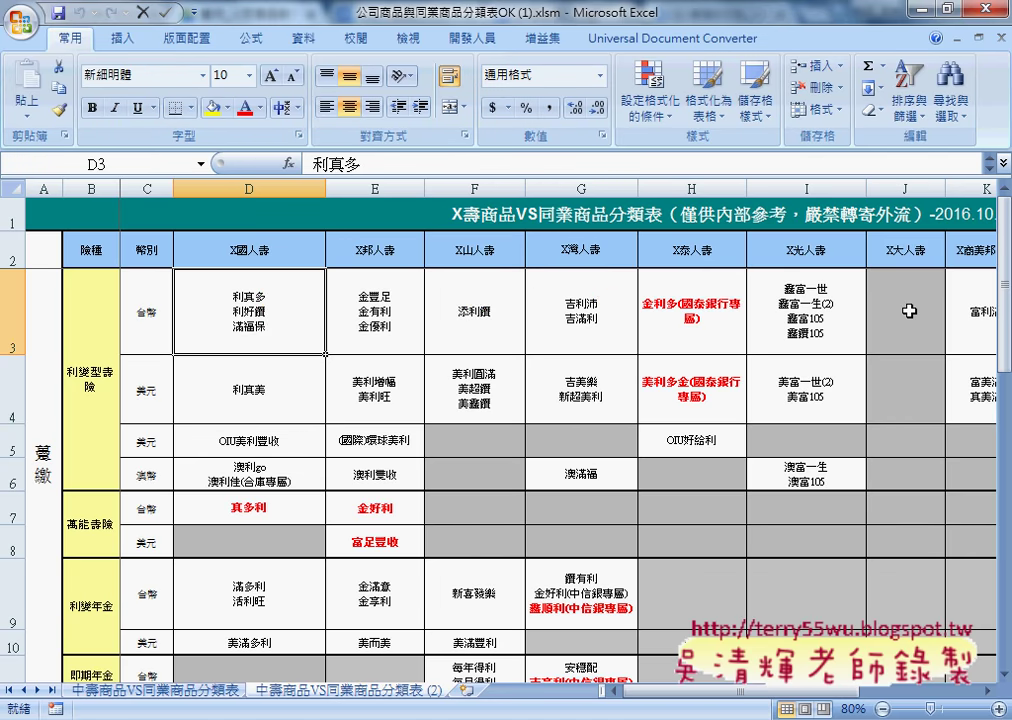